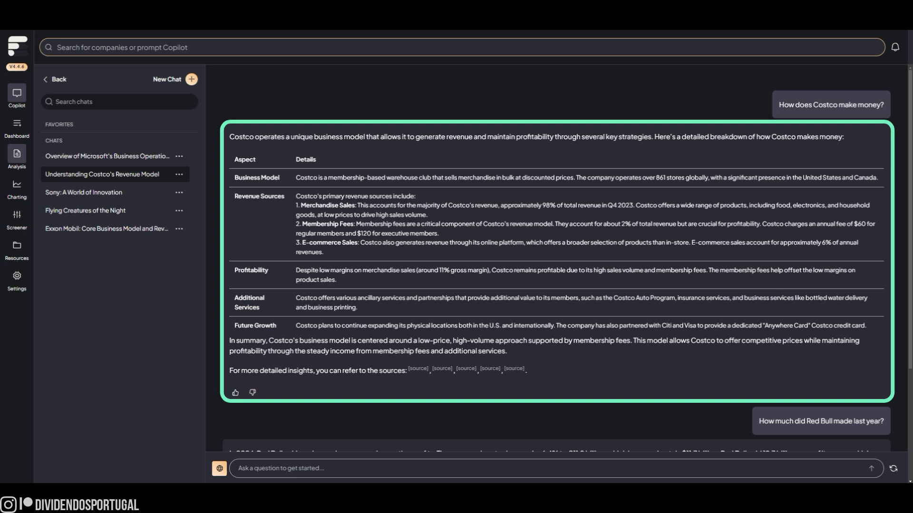
Step: Read the Copilot chat answers on Costco and Red Bull, and view the Untitled and Default Dashboard watchlists
{"action": "scroll", "coordinate": [557, 261], "scroll_direction": "down", "scroll_amount": 3}
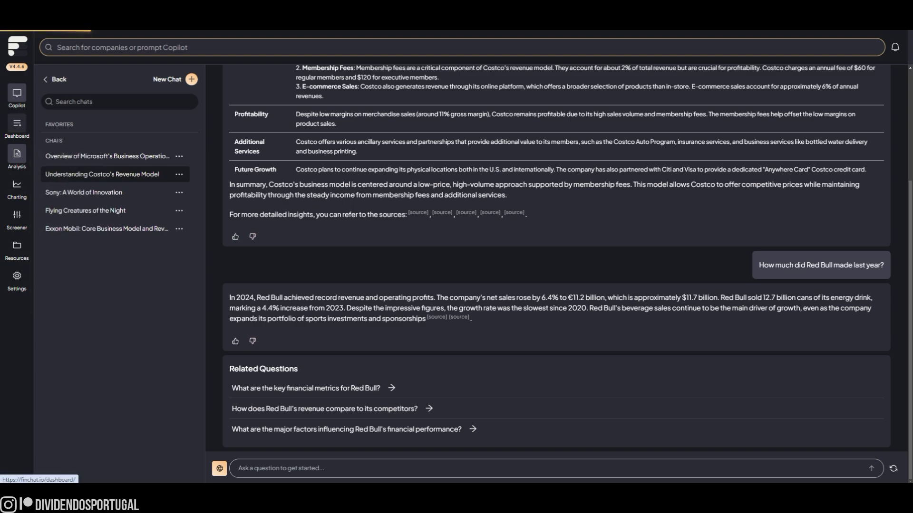
{"action": "left_click", "coordinate": [17, 125]}
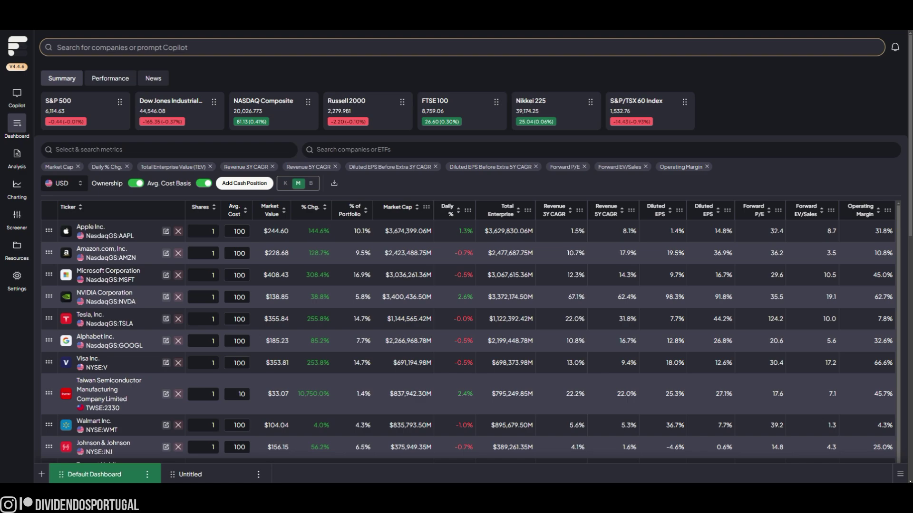
{"action": "left_click", "coordinate": [190, 474]}
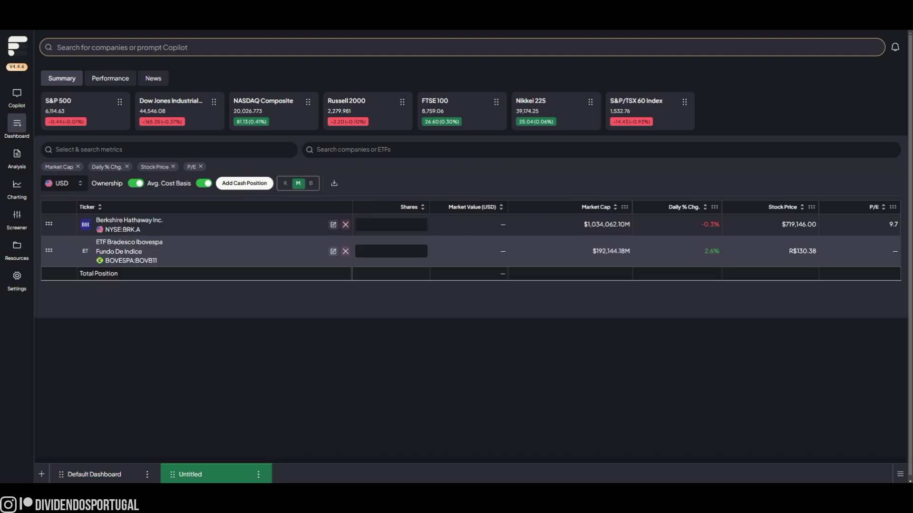
{"action": "left_click", "coordinate": [90, 474]}
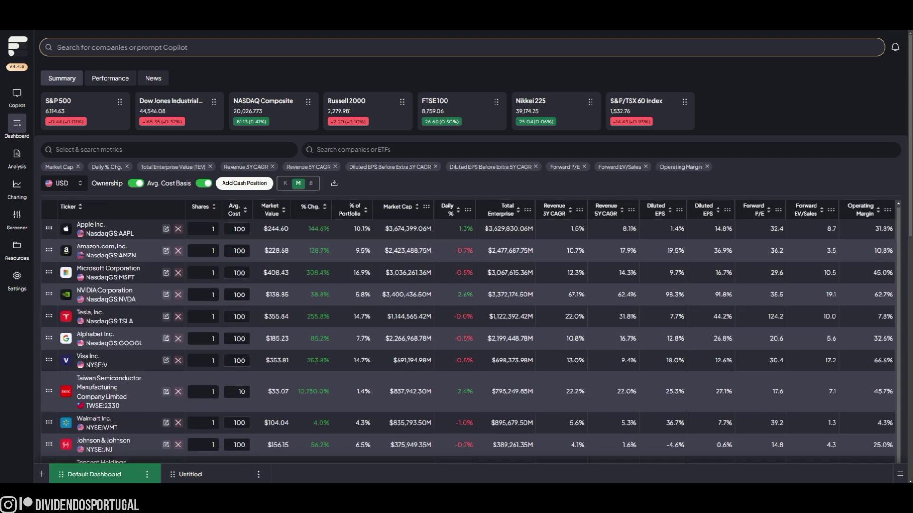
{"action": "scroll", "coordinate": [468, 333], "scroll_direction": "down", "scroll_amount": 1}
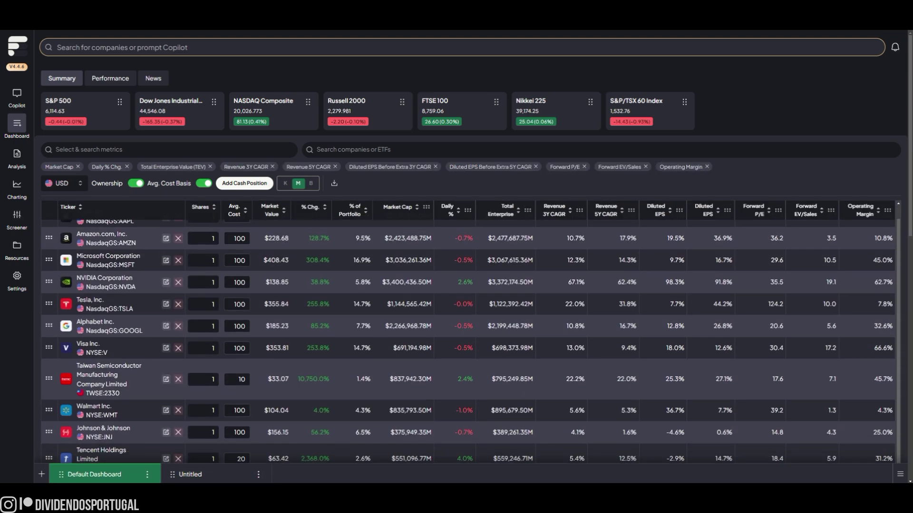
Step: Review the Default Dashboard holdings' total-return performance and the Portfolio Statistics with the holdings, industry and geography breakdowns
{"action": "left_click", "coordinate": [109, 78]}
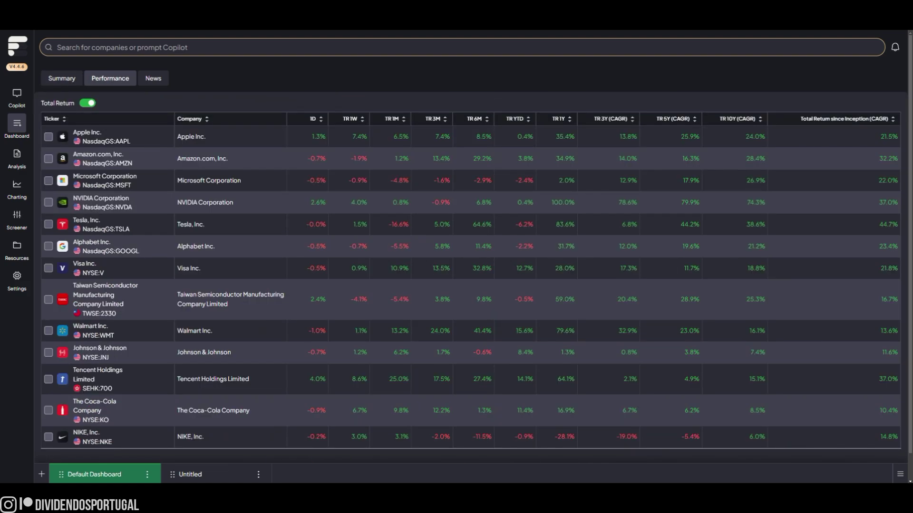
{"action": "scroll", "coordinate": [468, 285], "scroll_direction": "down", "scroll_amount": 2}
{"action": "scroll", "coordinate": [468, 285], "scroll_direction": "up", "scroll_amount": 2}
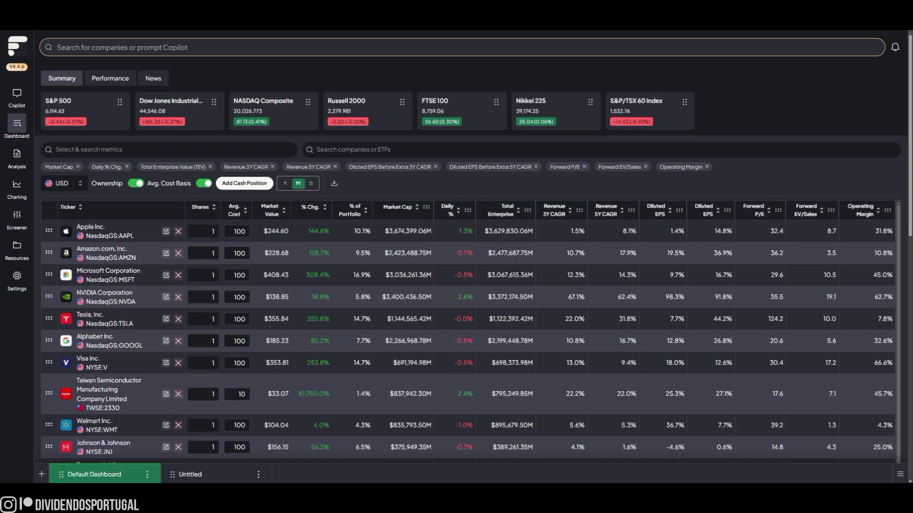
{"action": "scroll", "coordinate": [481, 328], "scroll_direction": "down", "scroll_amount": 10}
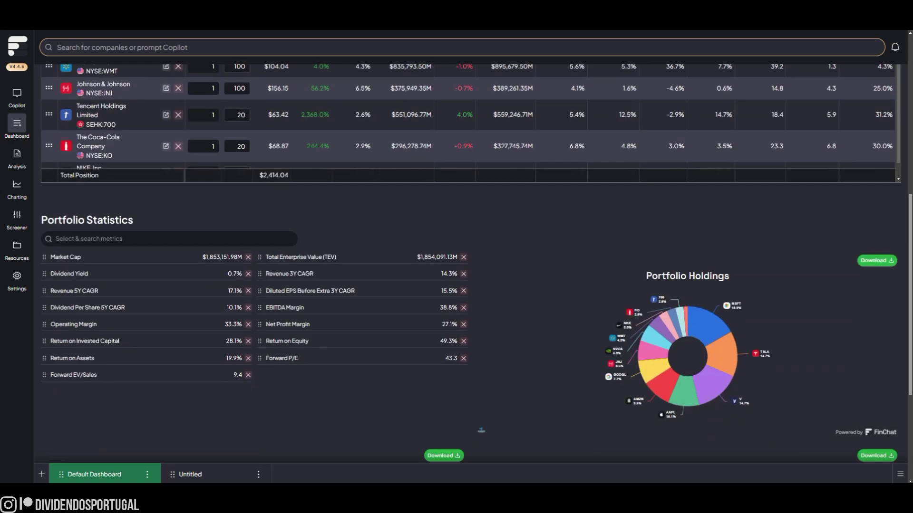
{"action": "scroll", "coordinate": [477, 264], "scroll_direction": "down", "scroll_amount": 1}
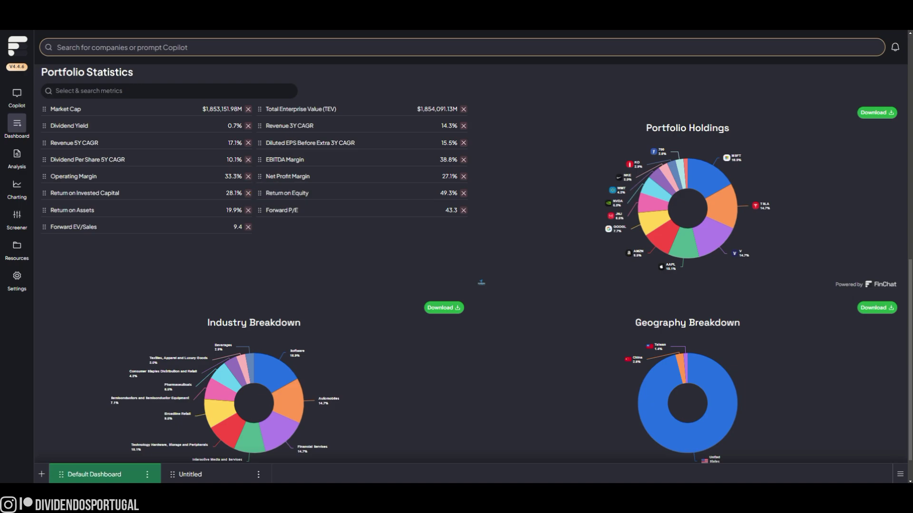
Step: Find metrics matching "revenue growth" and add Revenue 10Y CAGR to the Portfolio Statistics
{"action": "left_click", "coordinate": [95, 90]}
{"action": "type", "text": "revenue"}
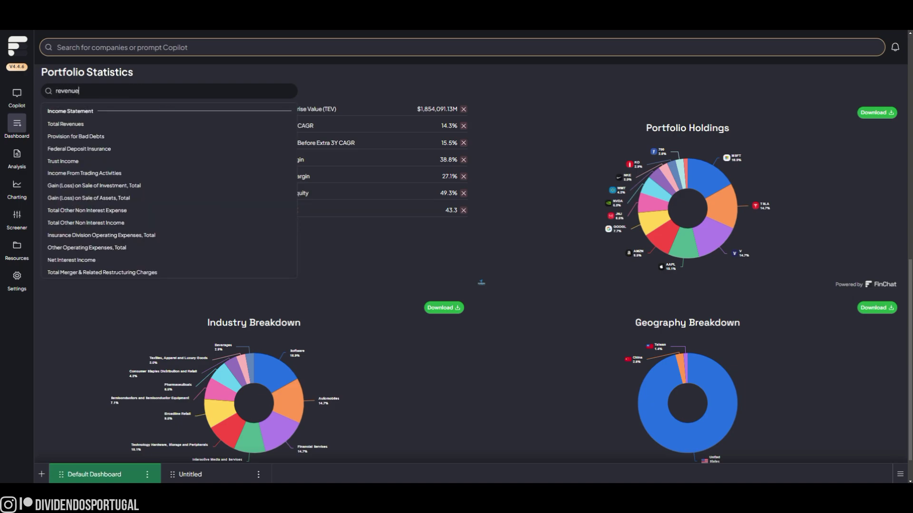
{"action": "type", "text": " growth"}
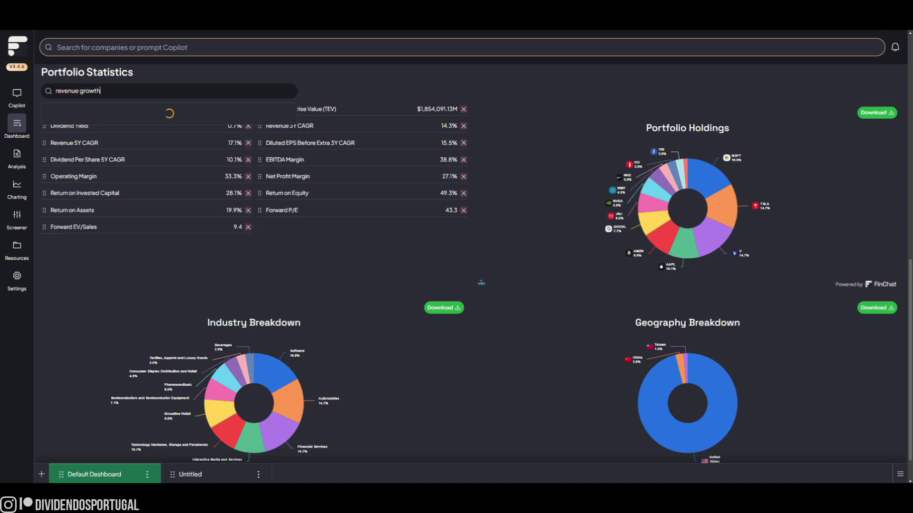
{"action": "key", "text": "Down"}
{"action": "key", "text": "Down"}
{"action": "key", "text": "Down"}
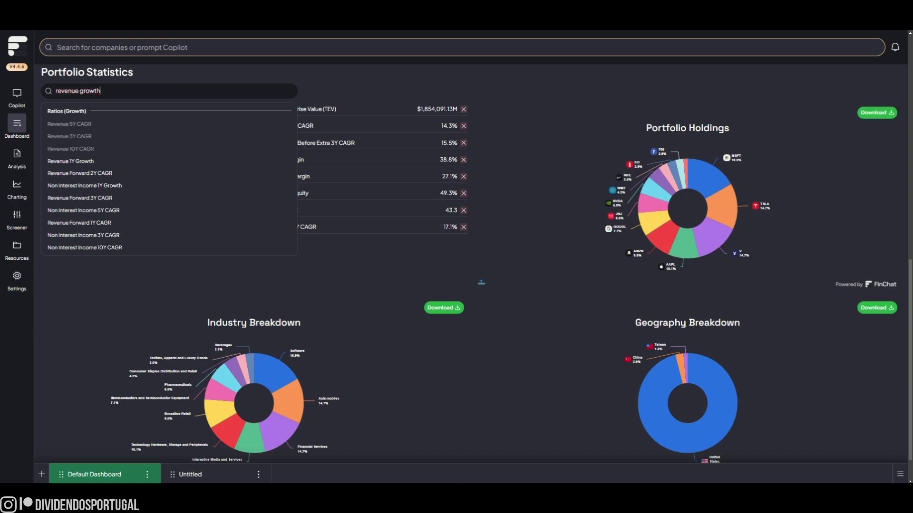
{"action": "key", "text": "Return"}
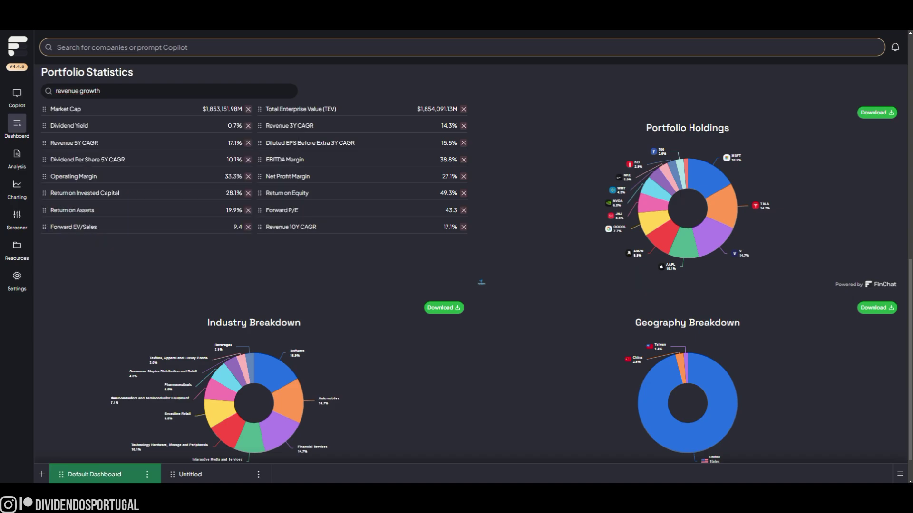
{"action": "scroll", "coordinate": [481, 283], "scroll_direction": "down", "scroll_amount": 2}
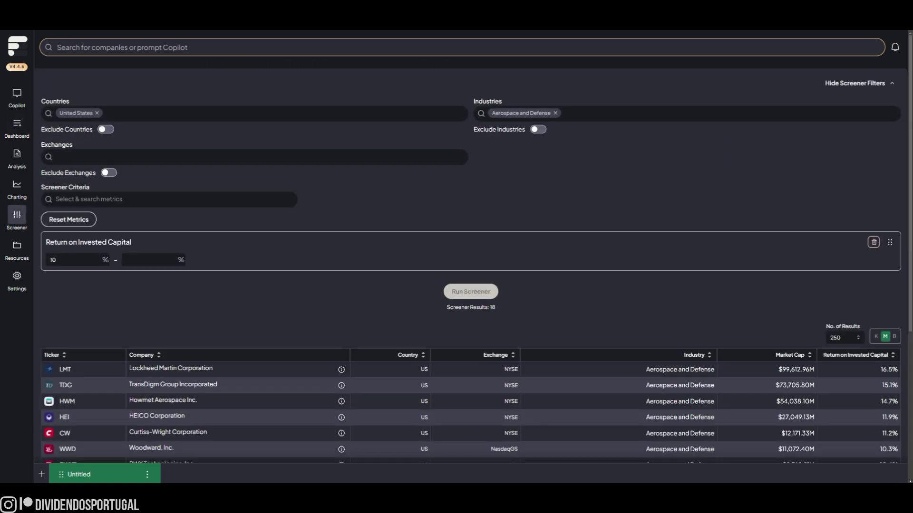
Step: Add an Operating Margin criterion with a 20% minimum to the stock screener and run it
{"action": "left_click", "coordinate": [89, 199]}
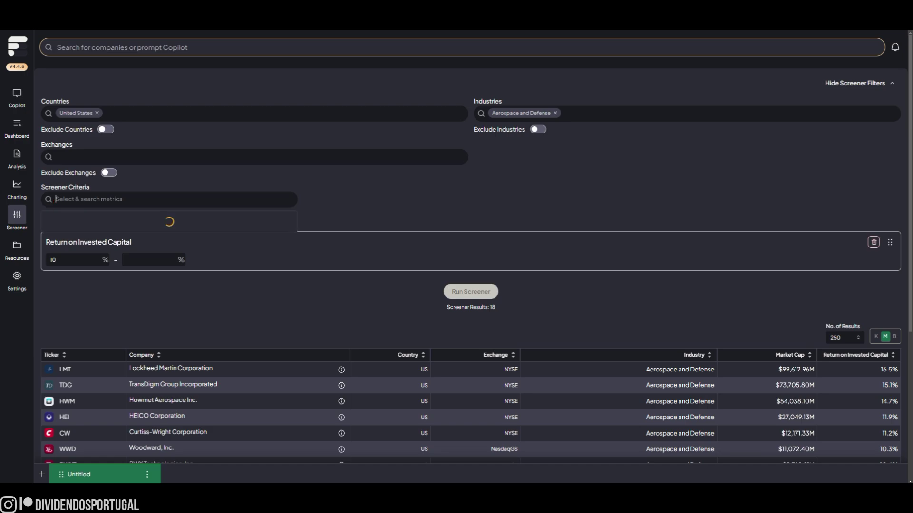
{"action": "type", "text": "operati"}
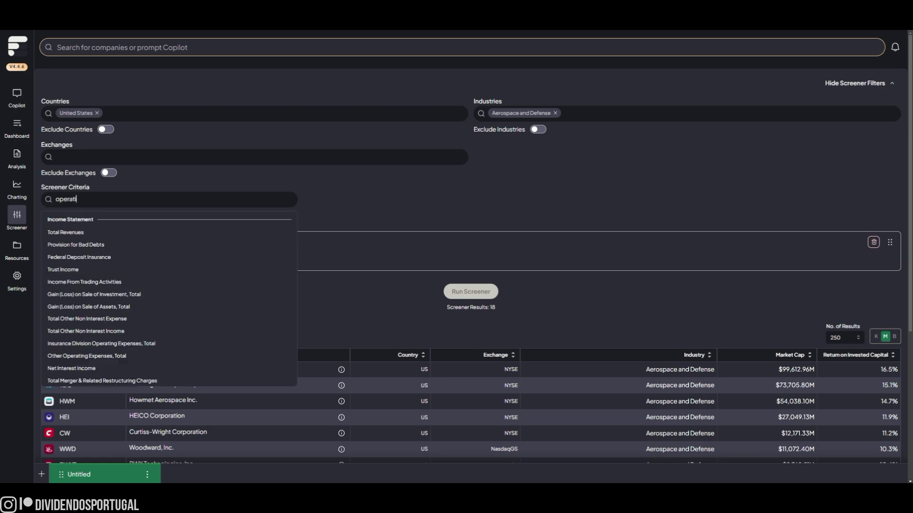
{"action": "type", "text": "ng margin"}
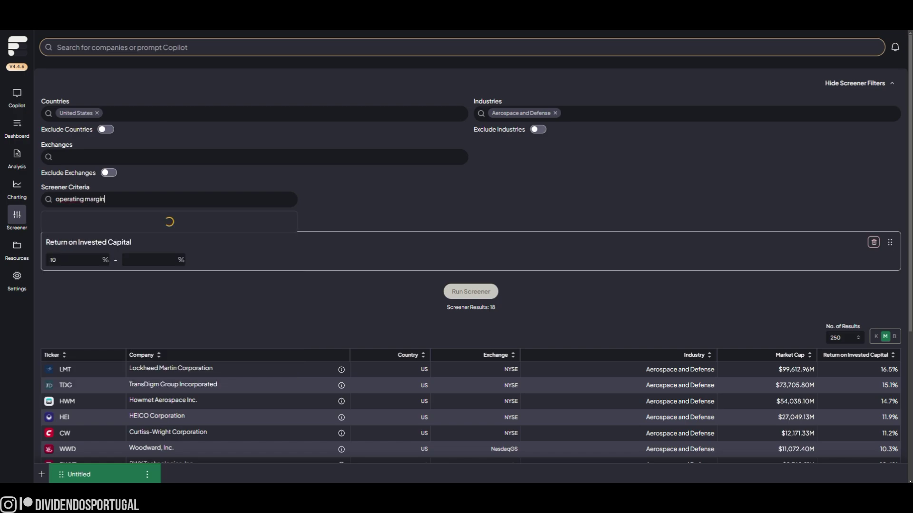
{"action": "key", "text": "Down"}
{"action": "key", "text": "Return"}
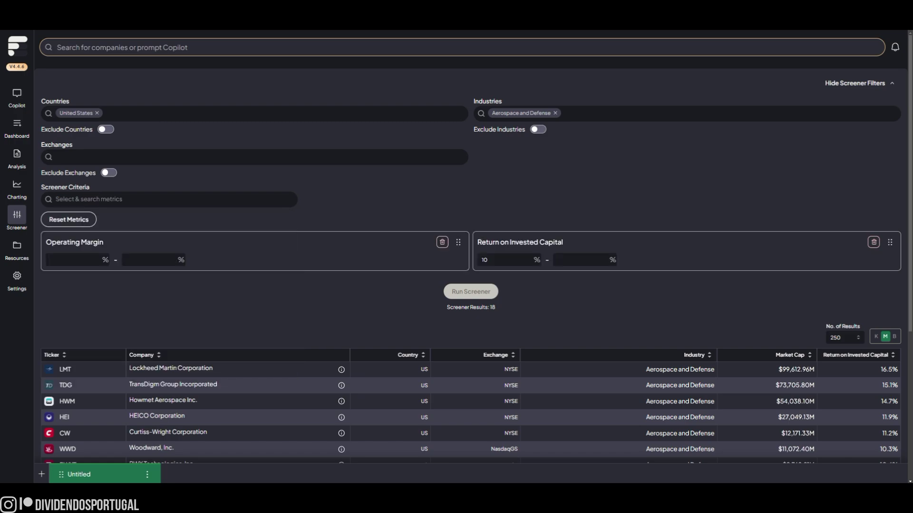
{"action": "type", "text": "20"}
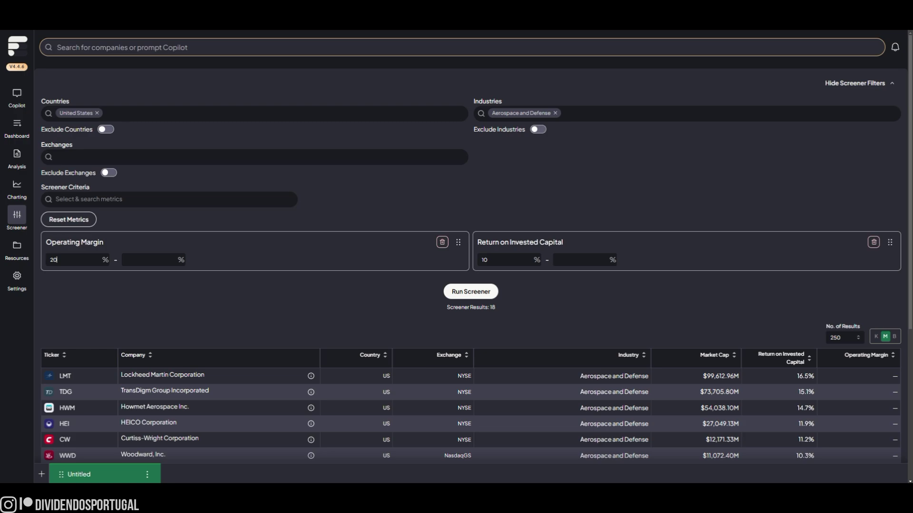
{"action": "key", "text": "Return"}
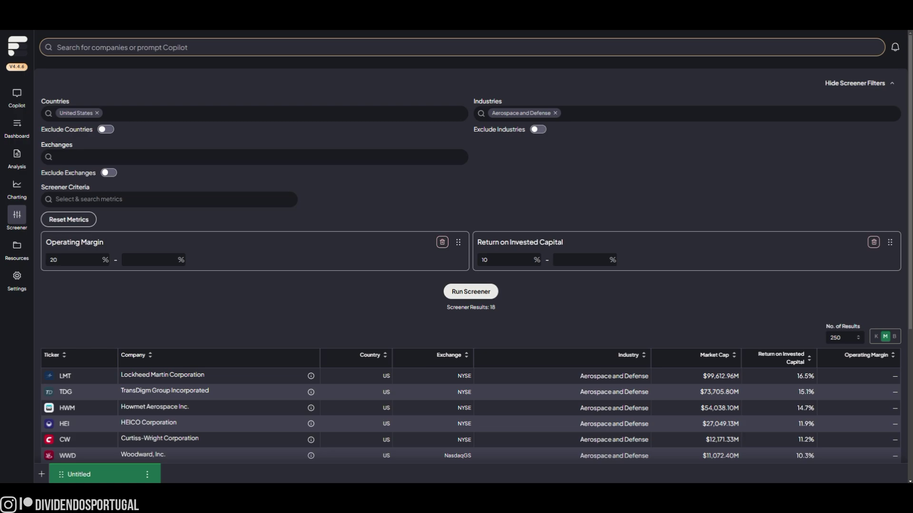
{"action": "scroll", "coordinate": [473, 247], "scroll_direction": "down", "scroll_amount": 1}
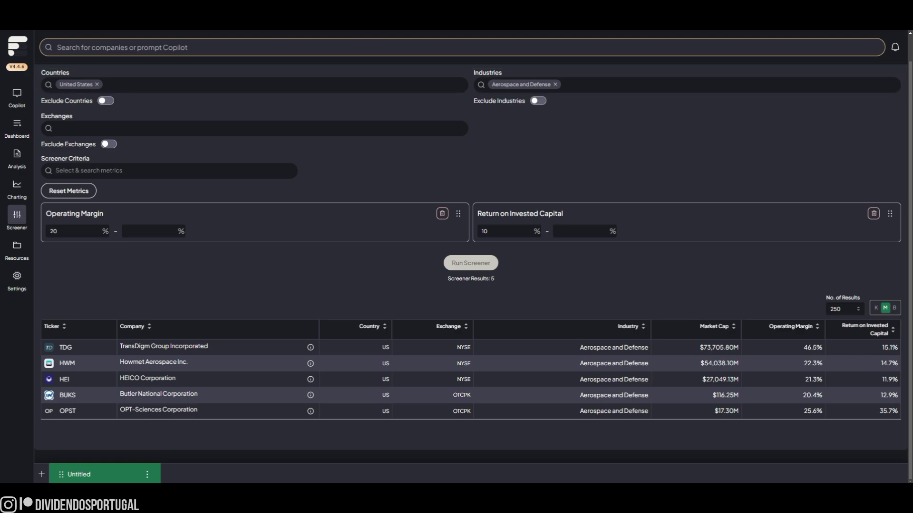
Step: Open the company analysis overview for Microsoft and show its price chart over the maximum period
{"action": "mouse_move", "coordinate": [17, 154]}
{"action": "left_click", "coordinate": [63, 154]}
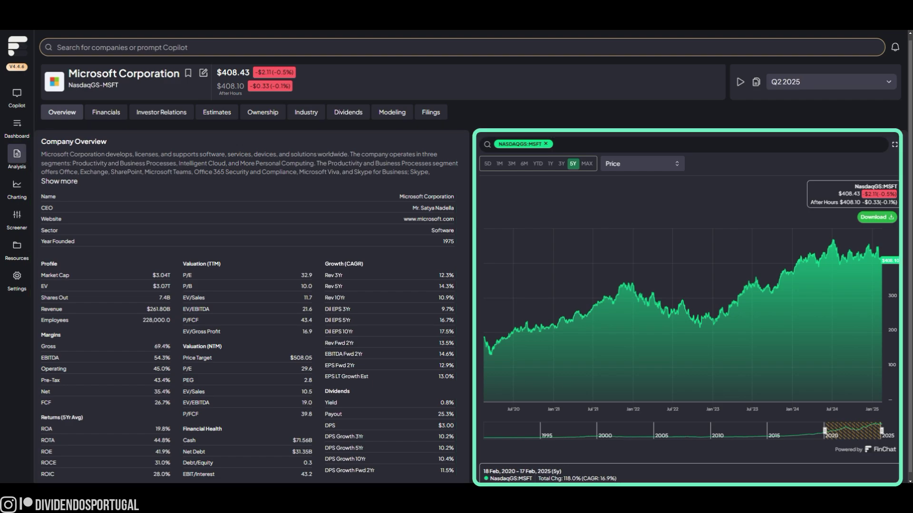
{"action": "left_click", "coordinate": [586, 164]}
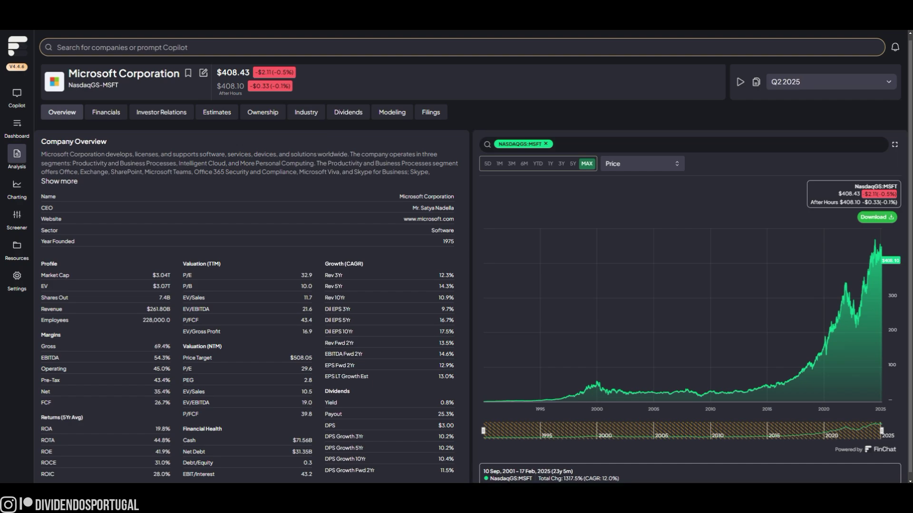
Step: Show Microsoft's drawdowns in the stock chart and shift the date window to 03 Jan 2007 – 21 Aug 2023
{"action": "left_click", "coordinate": [641, 164]}
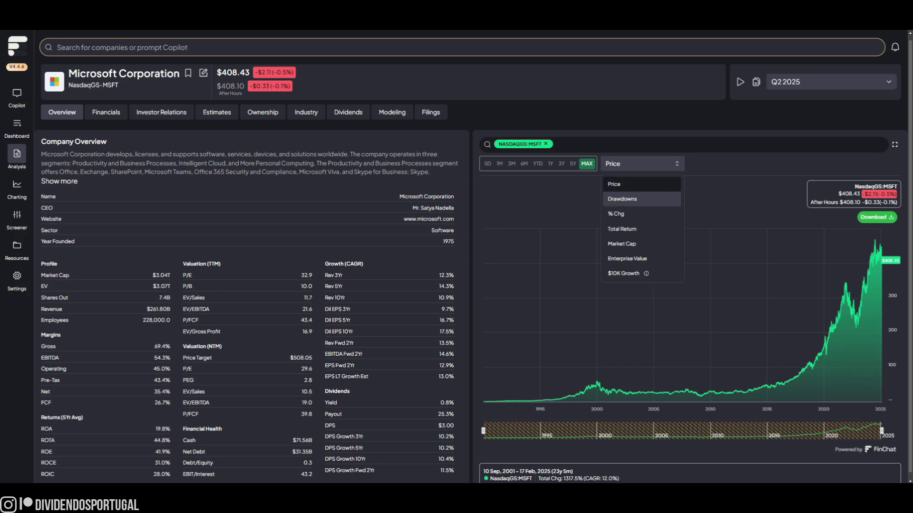
{"action": "left_click", "coordinate": [621, 199]}
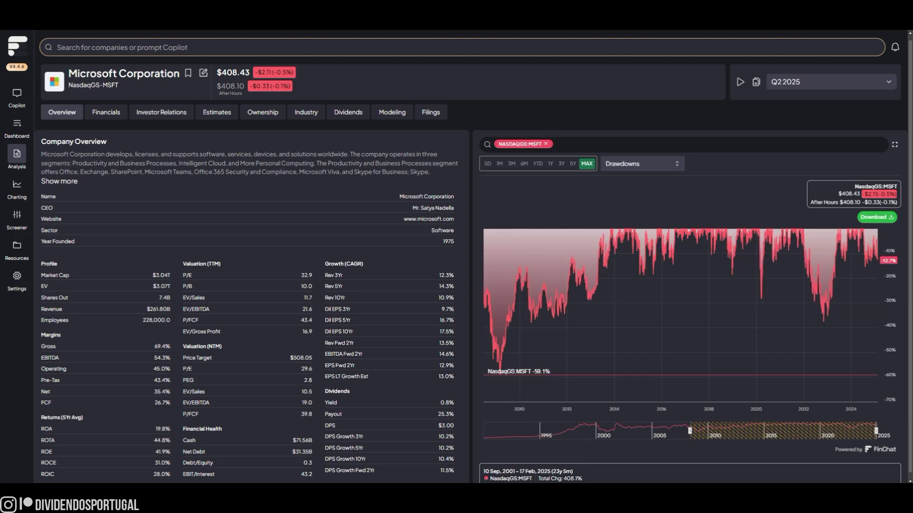
{"action": "left_click_drag", "start_coordinate": [783, 430], "coordinate": [766, 431]}
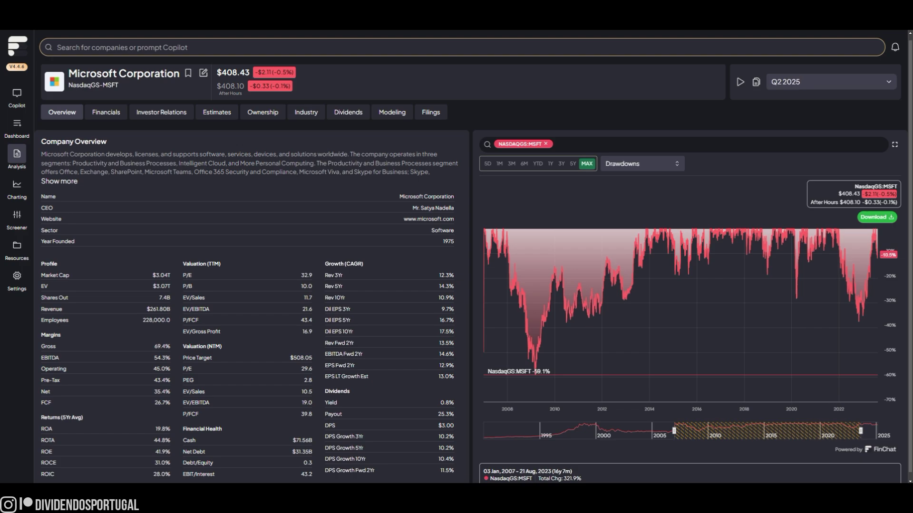
Step: Switch the stock chart to $10K Growth and widen its date window to 02 Jan 1990 – 15 Feb 2025
{"action": "left_click", "coordinate": [642, 164]}
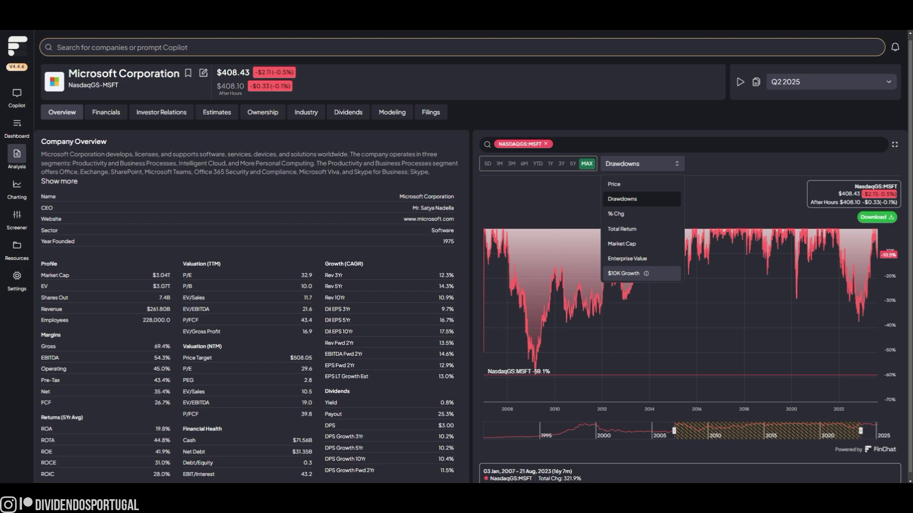
{"action": "key", "text": "Return"}
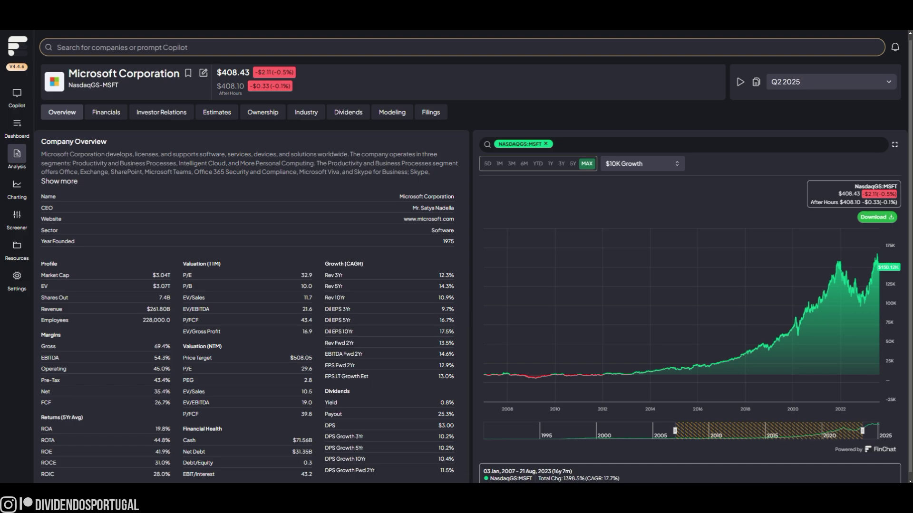
{"action": "left_click_drag", "start_coordinate": [674, 431], "coordinate": [483, 430]}
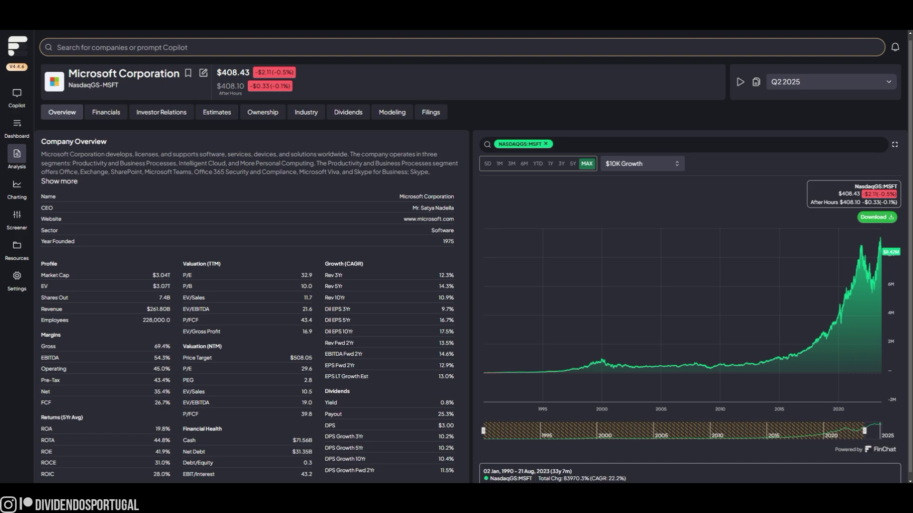
{"action": "left_click_drag", "start_coordinate": [864, 430], "coordinate": [880, 431]}
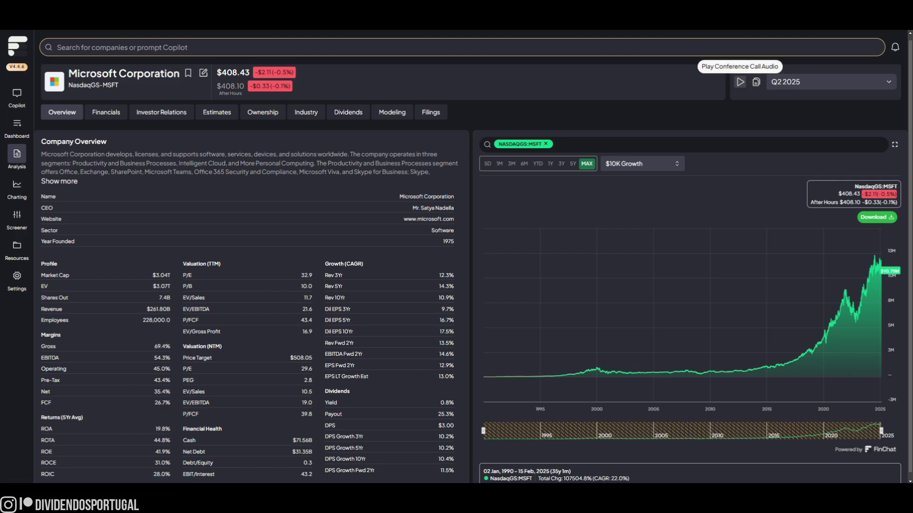
Step: Play the Q2 2025 conference call audio briefly, pause it and close the audio player
{"action": "left_click", "coordinate": [740, 82]}
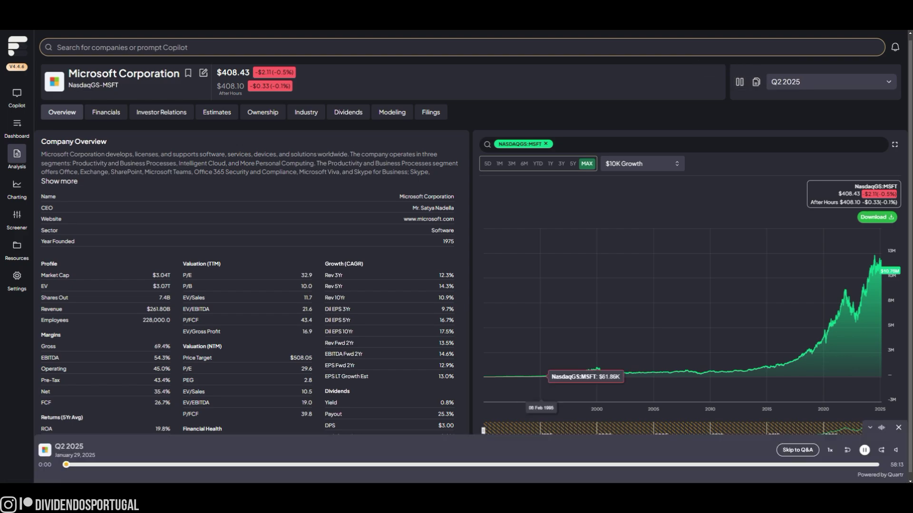
{"action": "left_click", "coordinate": [864, 450]}
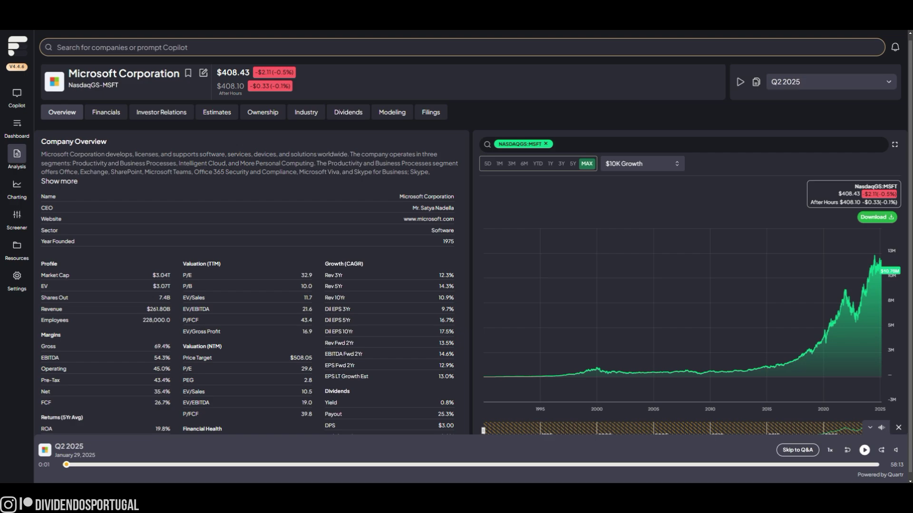
{"action": "left_click", "coordinate": [898, 428]}
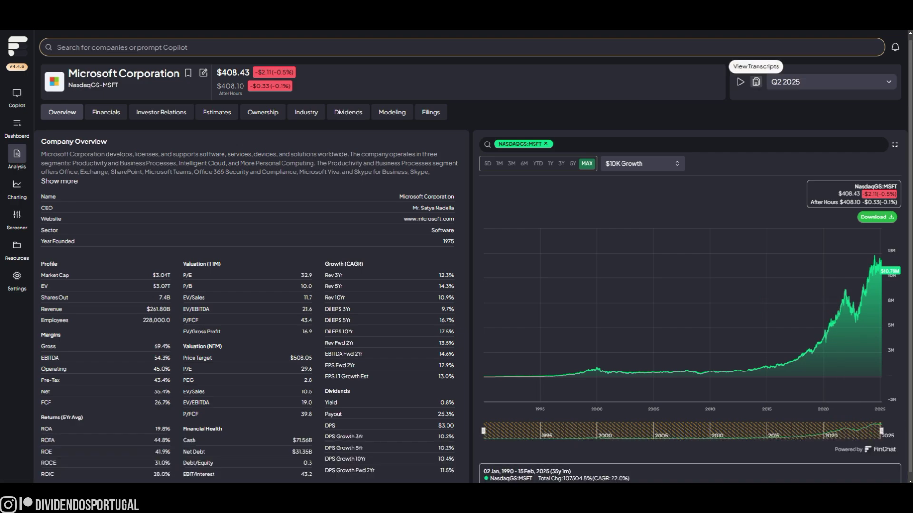
Step: View the Q2 2025 earnings call transcript and the accompanying presentation slides for Microsoft
{"action": "left_click", "coordinate": [756, 82]}
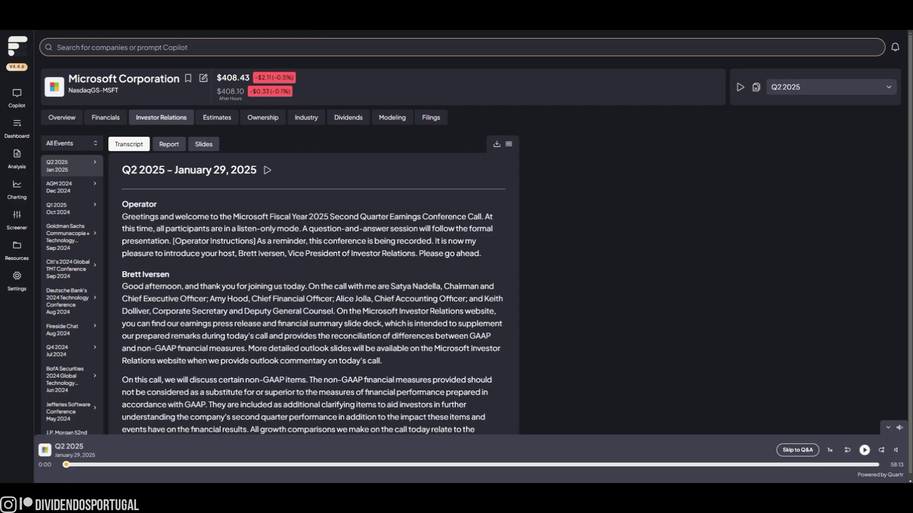
{"action": "left_click", "coordinate": [204, 144]}
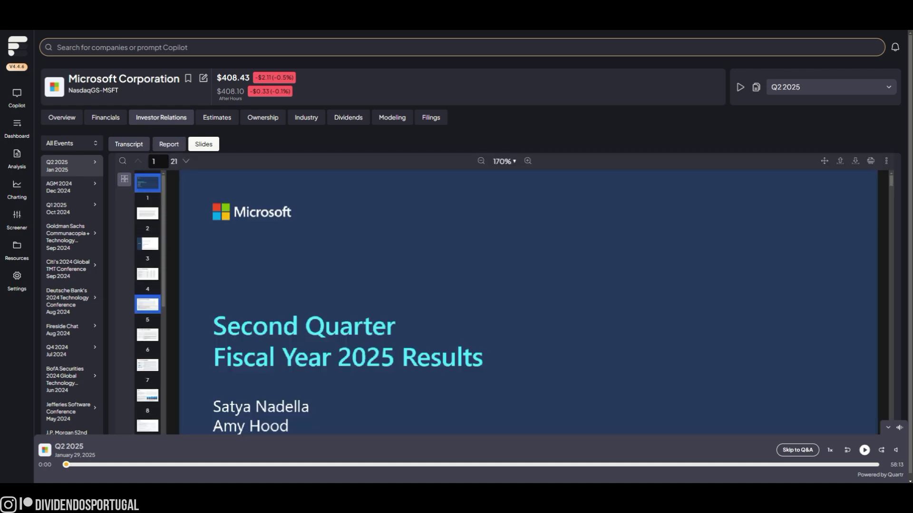
Step: Browse further through Microsoft's Q2 2025 results slides
{"action": "scroll", "coordinate": [147, 304], "scroll_direction": "down", "scroll_amount": 4}
{"action": "left_click", "coordinate": [147, 326]}
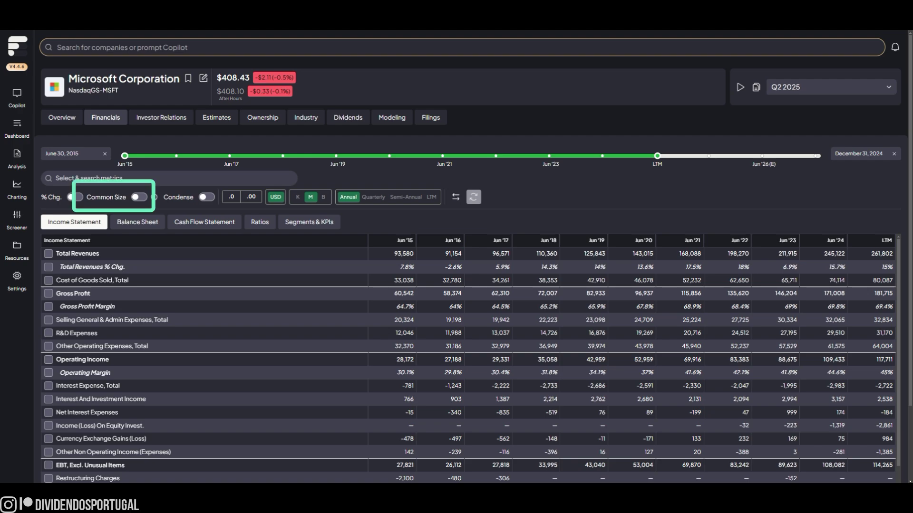
Step: Show Microsoft's income statement in common size, switch that view off again and review the rows down to Effective Tax Rate
{"action": "left_click", "coordinate": [140, 196]}
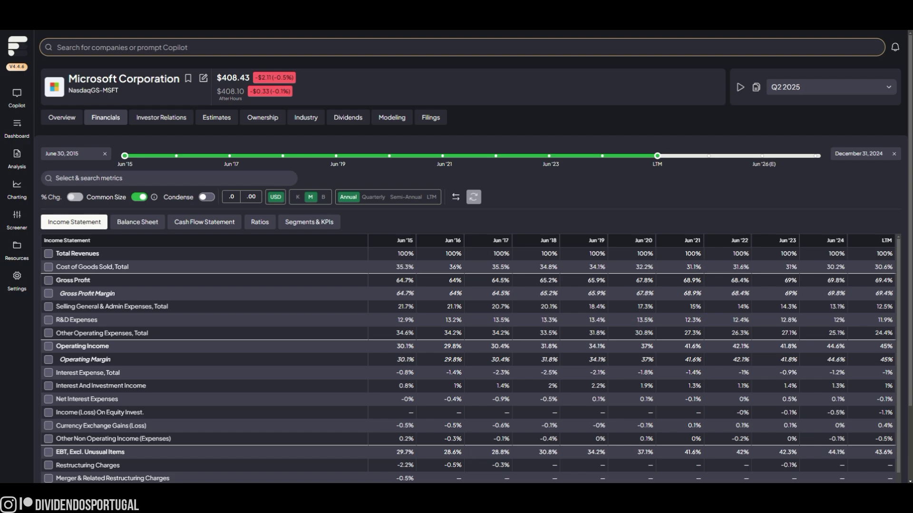
{"action": "left_click", "coordinate": [140, 197]}
{"action": "scroll", "coordinate": [466, 309], "scroll_direction": "down", "scroll_amount": 5}
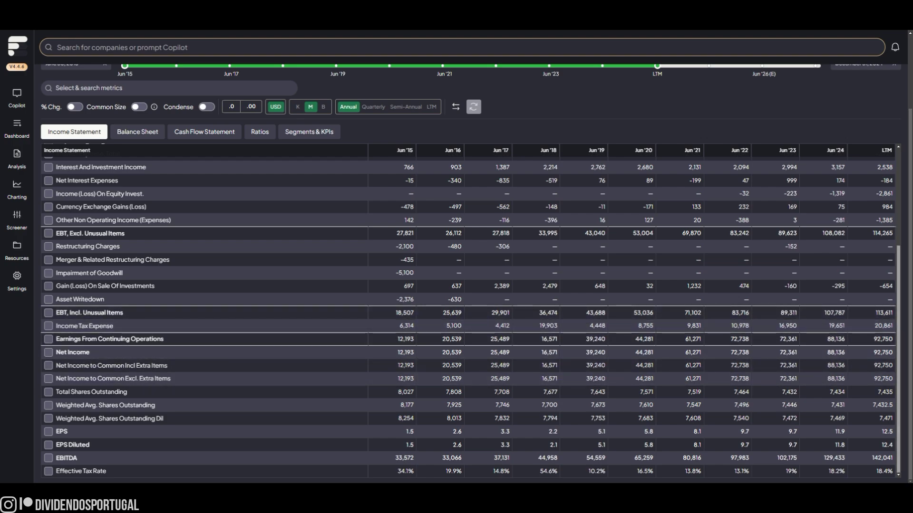
Step: Chart Total Revenues from Microsoft's annual income statement
{"action": "scroll", "coordinate": [466, 314], "scroll_direction": "up", "scroll_amount": 3}
{"action": "scroll", "coordinate": [466, 314], "scroll_direction": "up", "scroll_amount": 1}
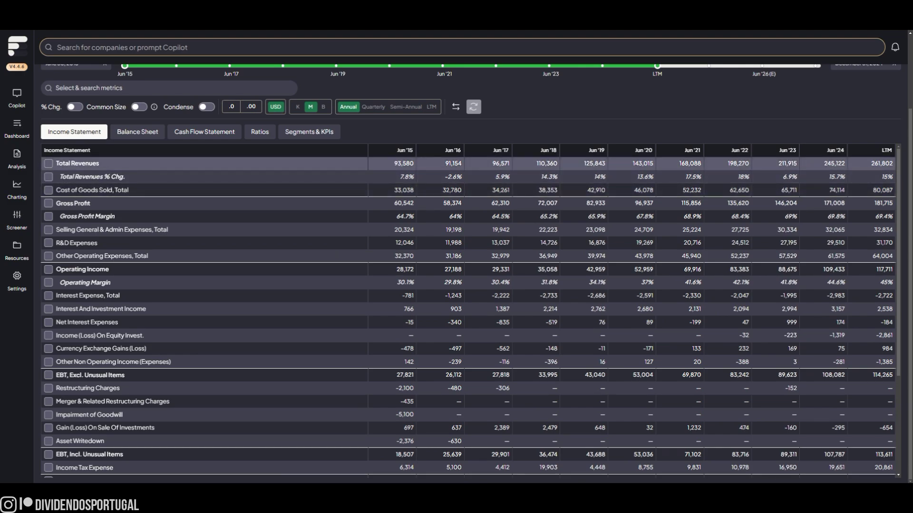
{"action": "left_click", "coordinate": [48, 163]}
{"action": "scroll", "coordinate": [466, 266], "scroll_direction": "up", "scroll_amount": 2}
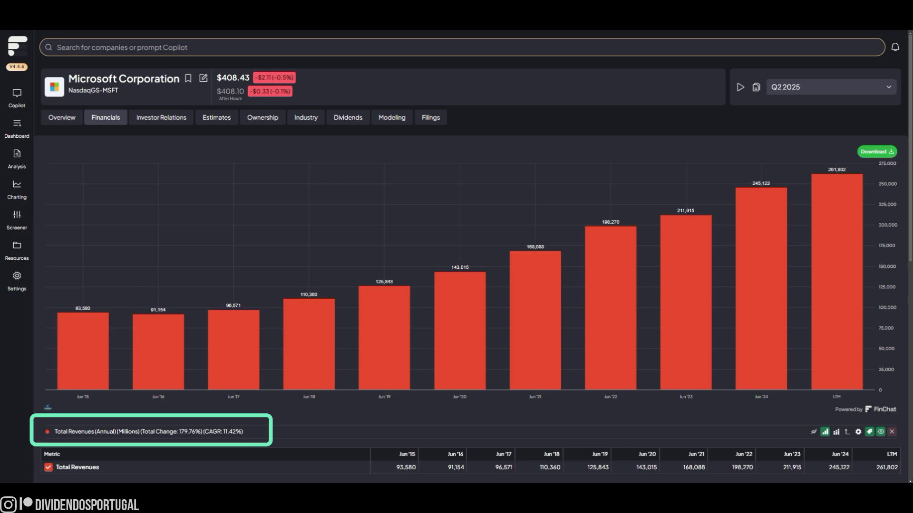
Step: Review Microsoft's balance sheet from assets through liabilities to equity
{"action": "scroll", "coordinate": [456, 266], "scroll_direction": "down", "scroll_amount": 8}
{"action": "left_click", "coordinate": [138, 141]}
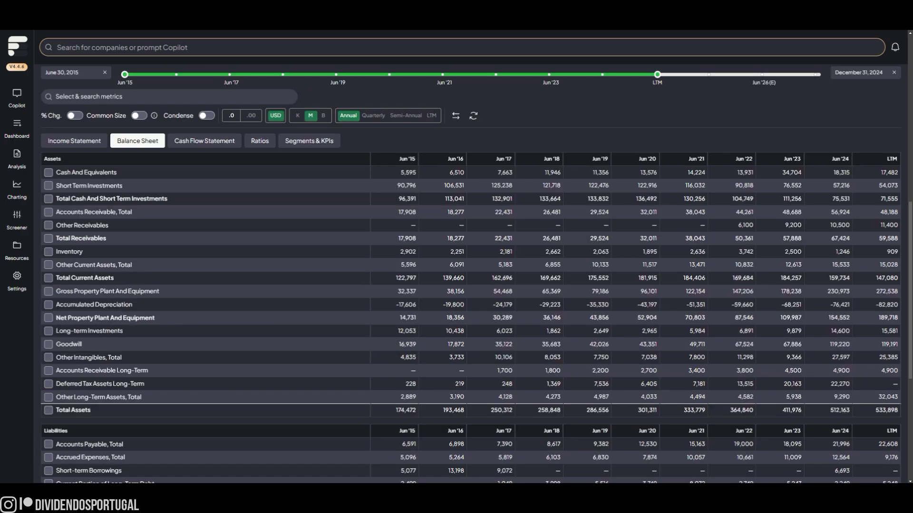
{"action": "scroll", "coordinate": [470, 273], "scroll_direction": "down", "scroll_amount": 4}
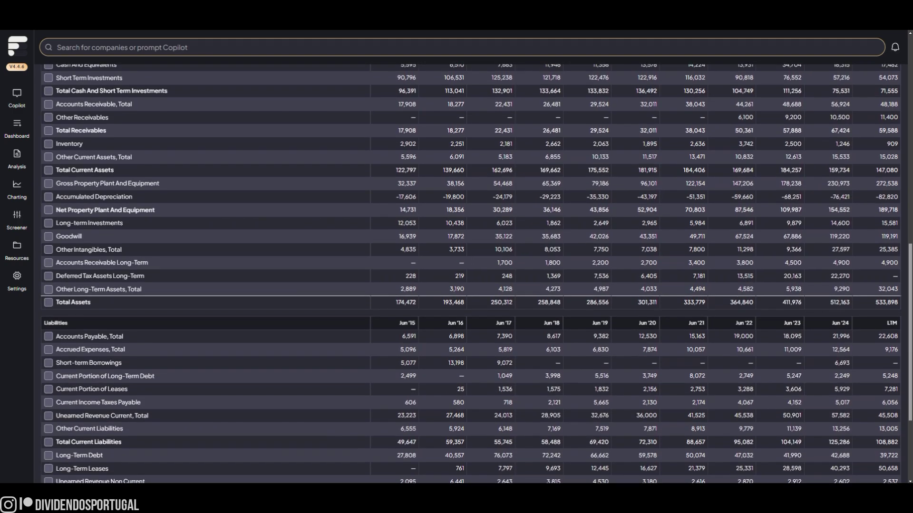
{"action": "scroll", "coordinate": [471, 274], "scroll_direction": "down", "scroll_amount": 2}
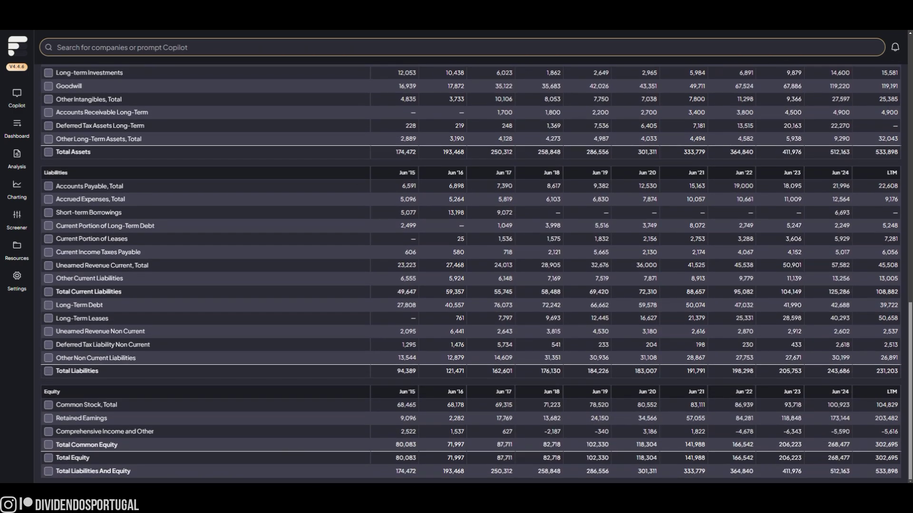
{"action": "scroll", "coordinate": [205, 214], "scroll_direction": "up", "scroll_amount": 8}
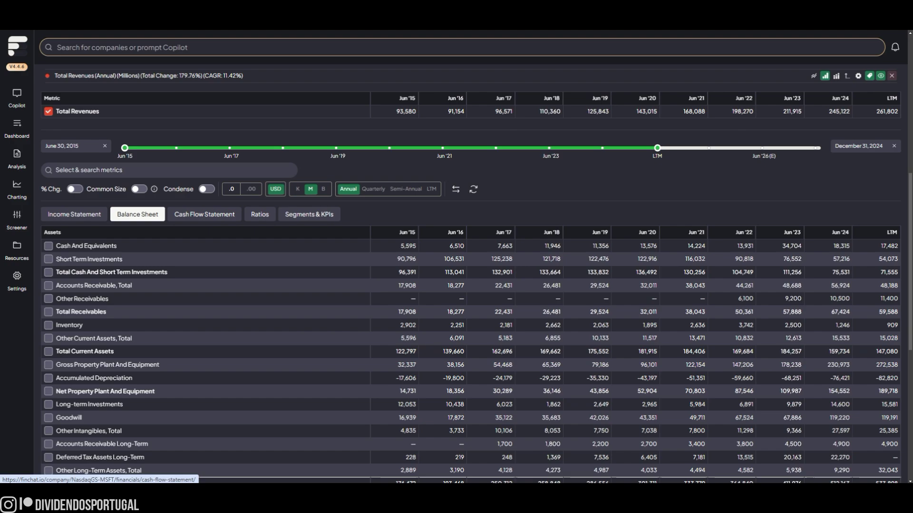
Step: Review the operating, investing and financing sections of Microsoft's cash flow statement
{"action": "left_click", "coordinate": [205, 214]}
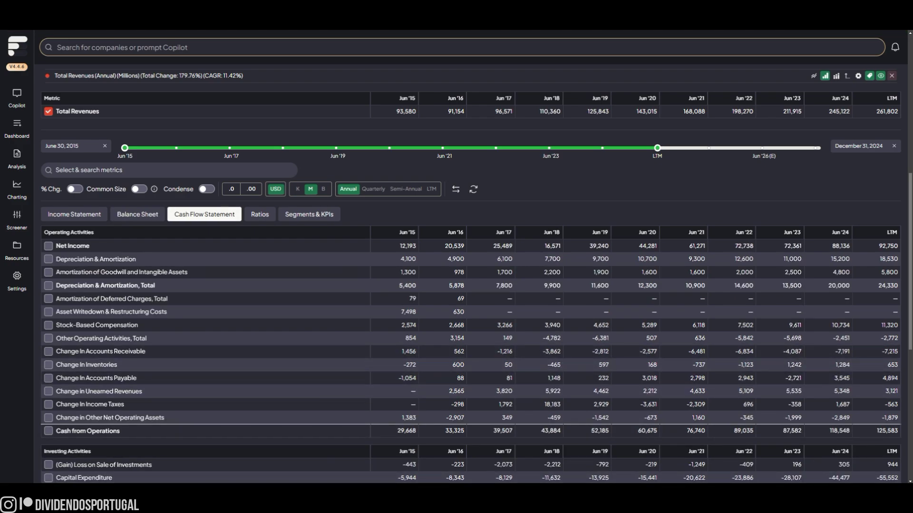
{"action": "scroll", "coordinate": [470, 275], "scroll_direction": "down", "scroll_amount": 5}
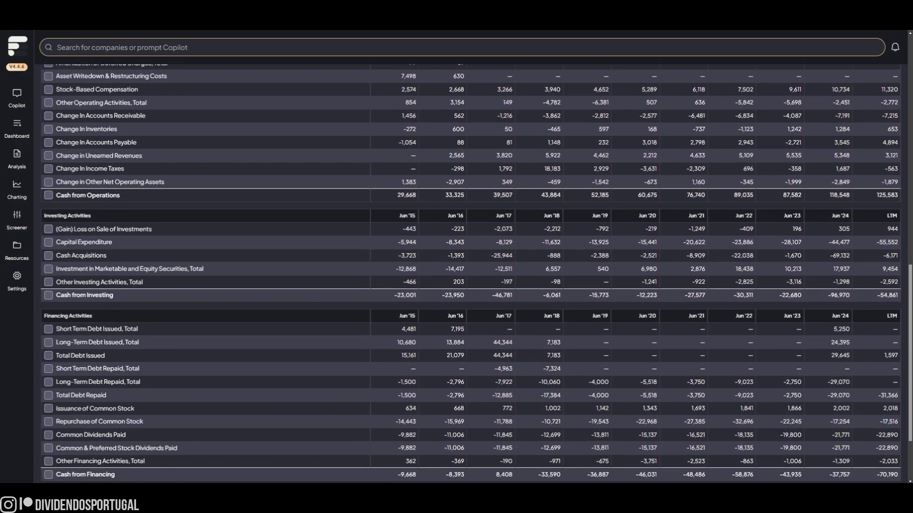
{"action": "scroll", "coordinate": [470, 275], "scroll_direction": "up", "scroll_amount": 5}
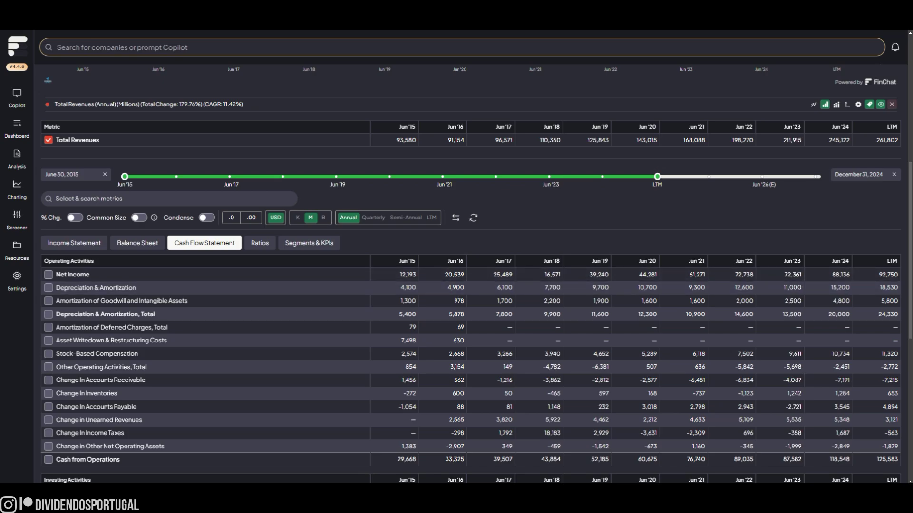
Step: Extend the financials' date range to June 30, 2026 and add Free Cash Flow to the revenue chart
{"action": "left_click_drag", "start_coordinate": [656, 176], "coordinate": [763, 176]}
{"action": "scroll", "coordinate": [470, 275], "scroll_direction": "down", "scroll_amount": 8}
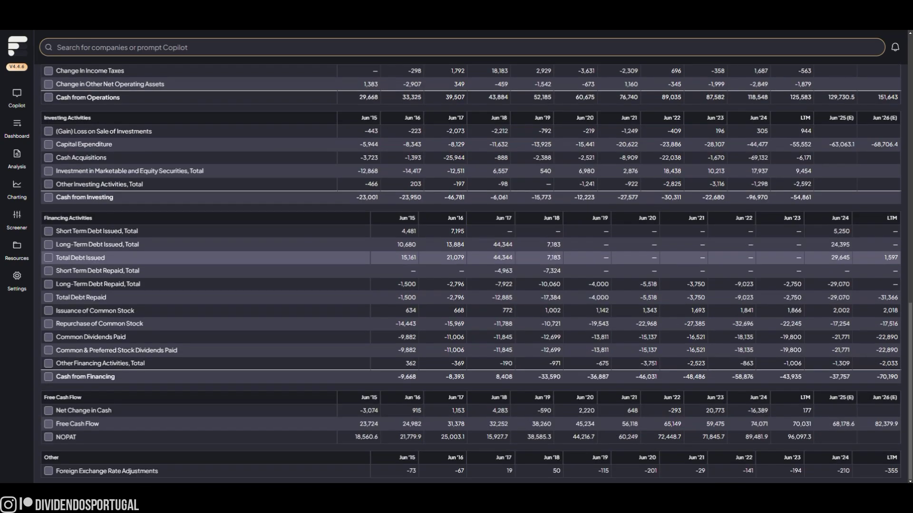
{"action": "scroll", "coordinate": [470, 275], "scroll_direction": "up", "scroll_amount": 6}
{"action": "scroll", "coordinate": [471, 275], "scroll_direction": "up", "scroll_amount": 6}
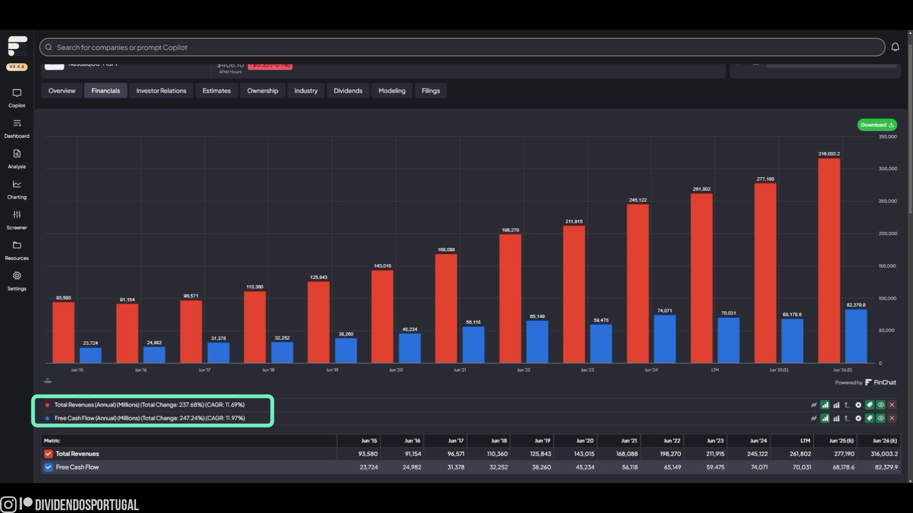
Step: Review Microsoft's Segments & KPIs, including revenue by segment and geography, EBIT and the key performance indicators
{"action": "scroll", "coordinate": [471, 275], "scroll_direction": "down", "scroll_amount": 8}
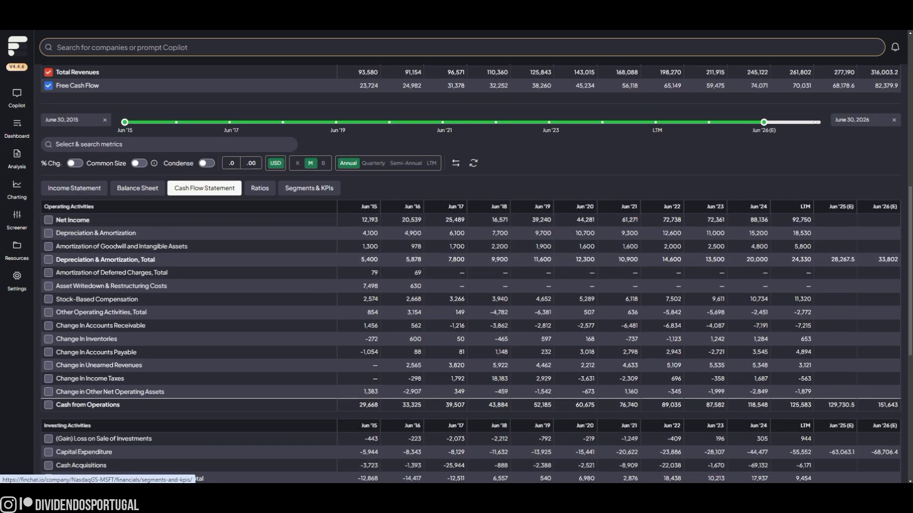
{"action": "scroll", "coordinate": [470, 273], "scroll_direction": "down", "scroll_amount": 4}
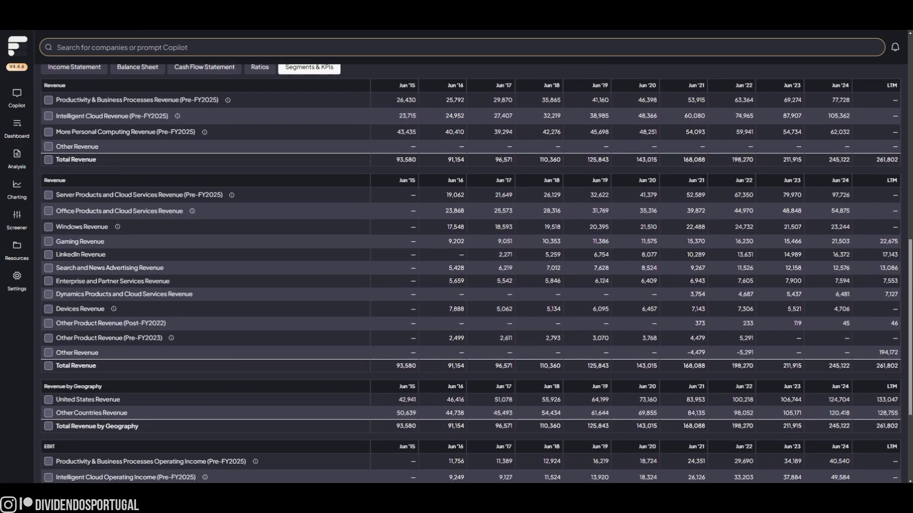
{"action": "scroll", "coordinate": [471, 274], "scroll_direction": "down", "scroll_amount": 2}
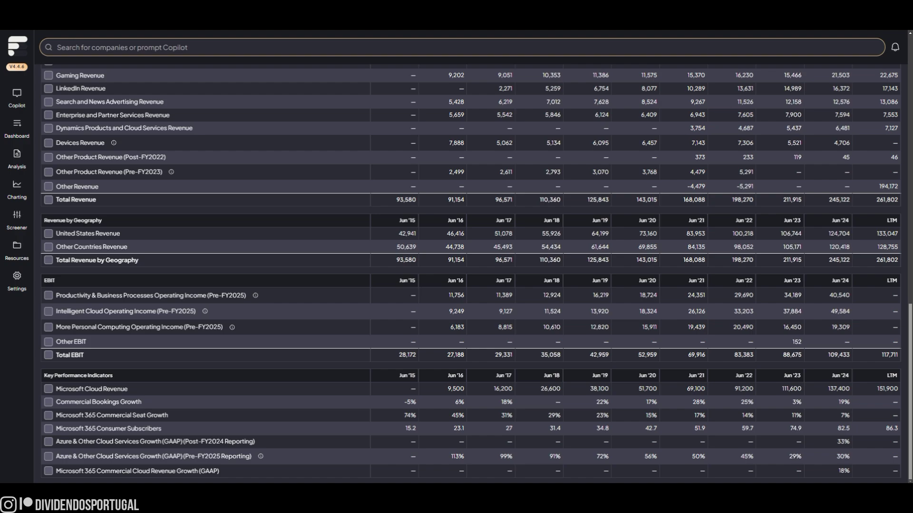
{"action": "scroll", "coordinate": [471, 273], "scroll_direction": "up", "scroll_amount": 10}
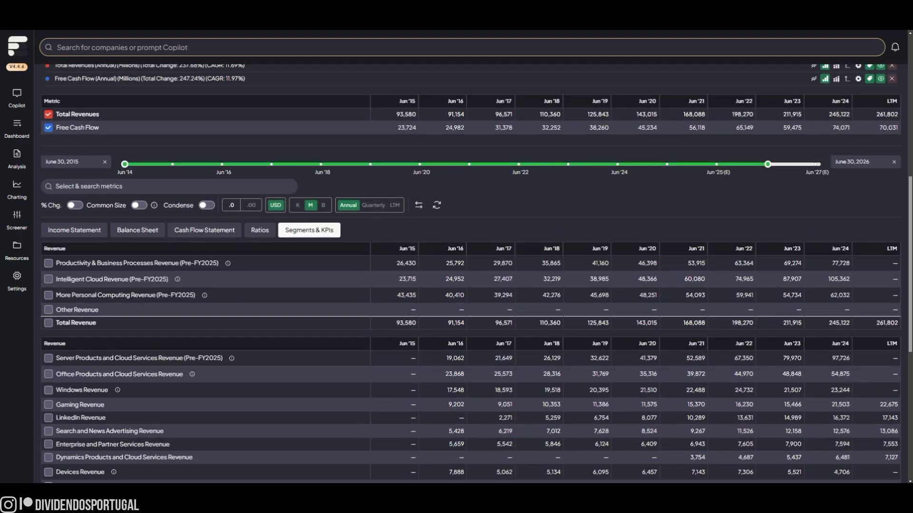
{"action": "scroll", "coordinate": [471, 274], "scroll_direction": "up", "scroll_amount": 1}
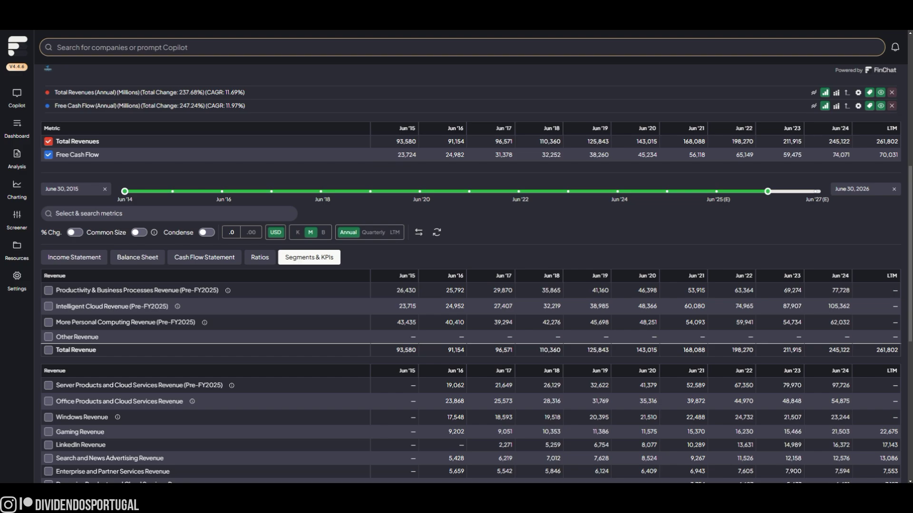
Step: Review Microsoft's Trailing Valuation ratios and collapse that section
{"action": "left_click", "coordinate": [260, 257]}
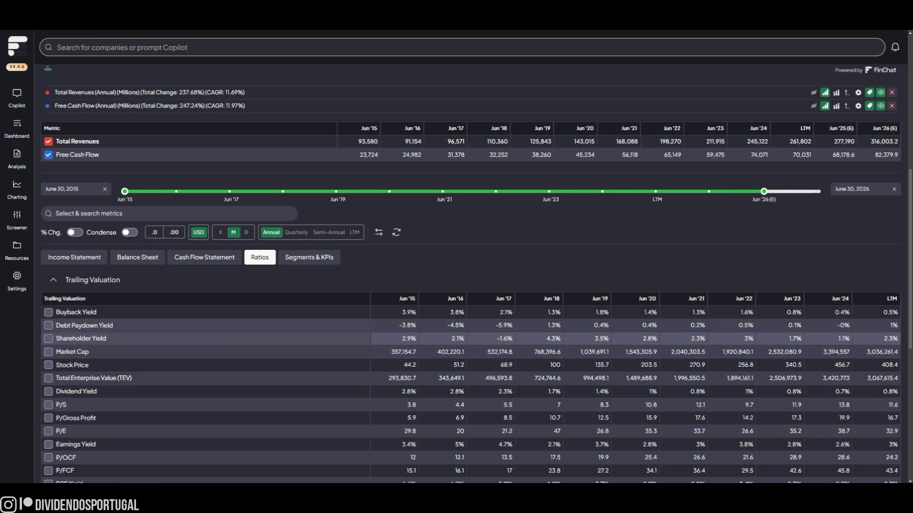
{"action": "scroll", "coordinate": [475, 274], "scroll_direction": "down", "scroll_amount": 1}
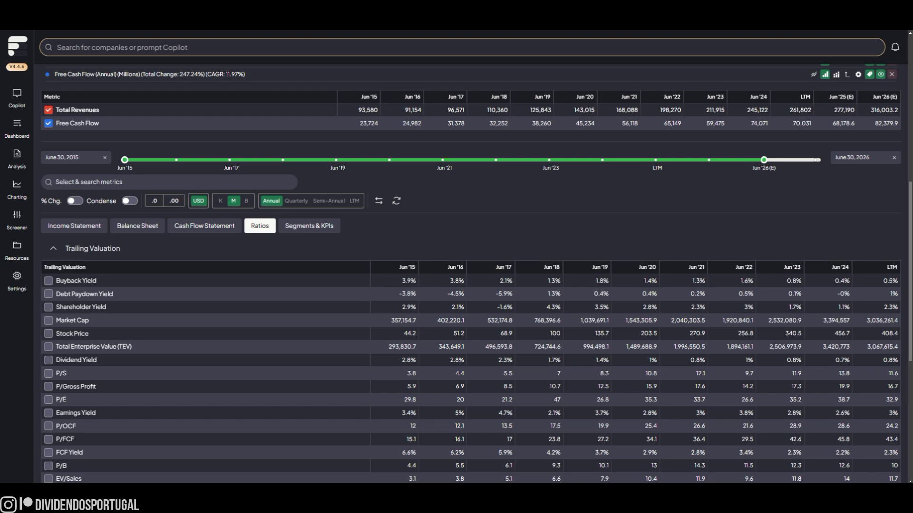
{"action": "scroll", "coordinate": [470, 276], "scroll_direction": "down", "scroll_amount": 2}
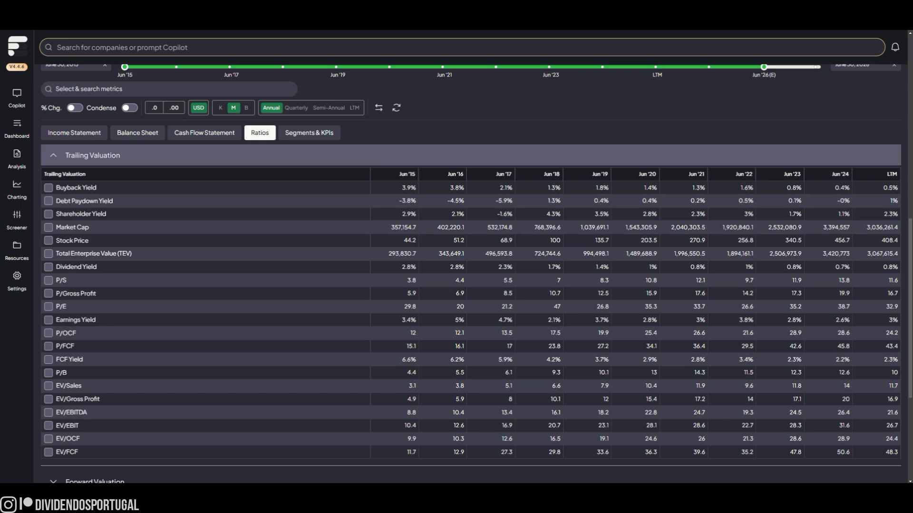
{"action": "left_click", "coordinate": [92, 155]}
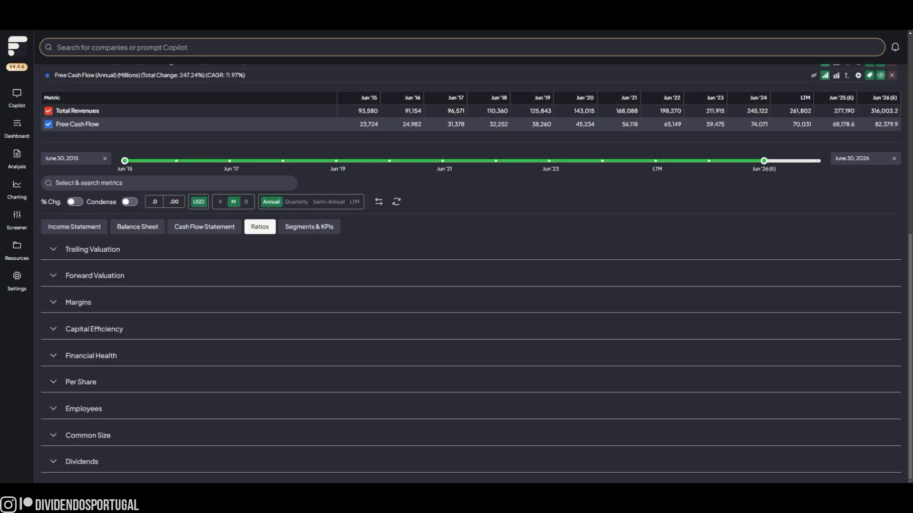
Step: Expand the Forward Valuation and Margins ratio sections and review their figures
{"action": "left_click", "coordinate": [95, 276]}
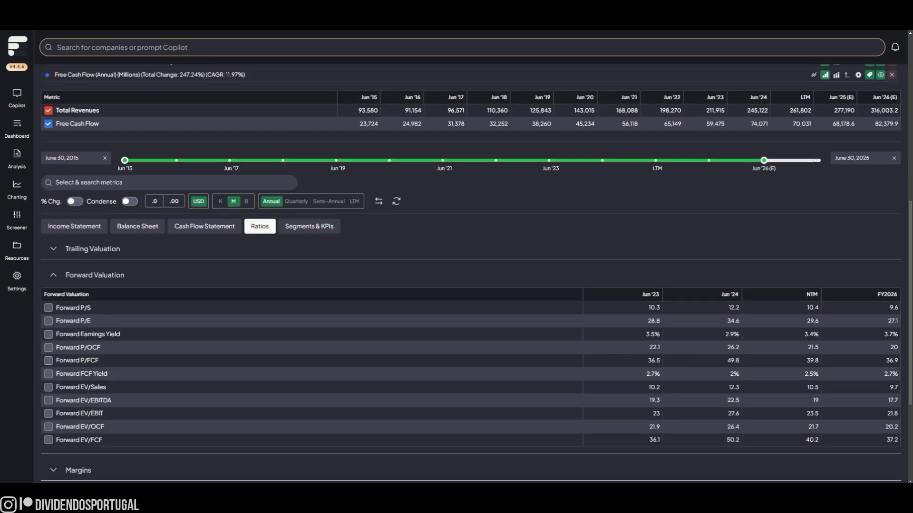
{"action": "scroll", "coordinate": [95, 295], "scroll_direction": "down", "scroll_amount": 3}
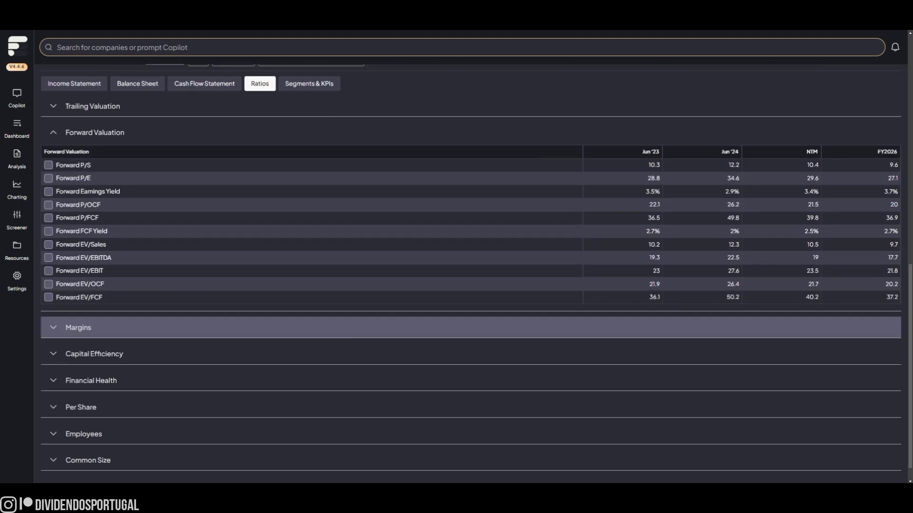
{"action": "left_click", "coordinate": [95, 321]}
{"action": "scroll", "coordinate": [95, 321], "scroll_direction": "down", "scroll_amount": 2}
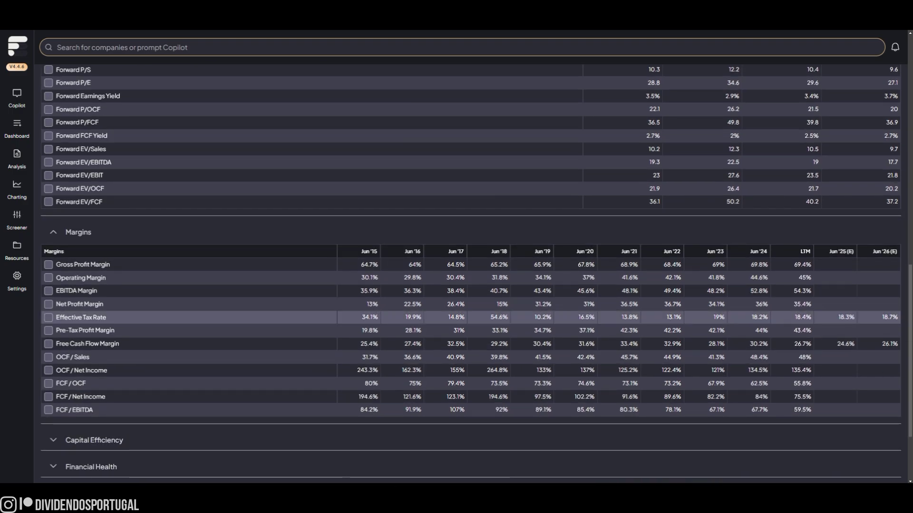
{"action": "scroll", "coordinate": [95, 321], "scroll_direction": "down", "scroll_amount": 2}
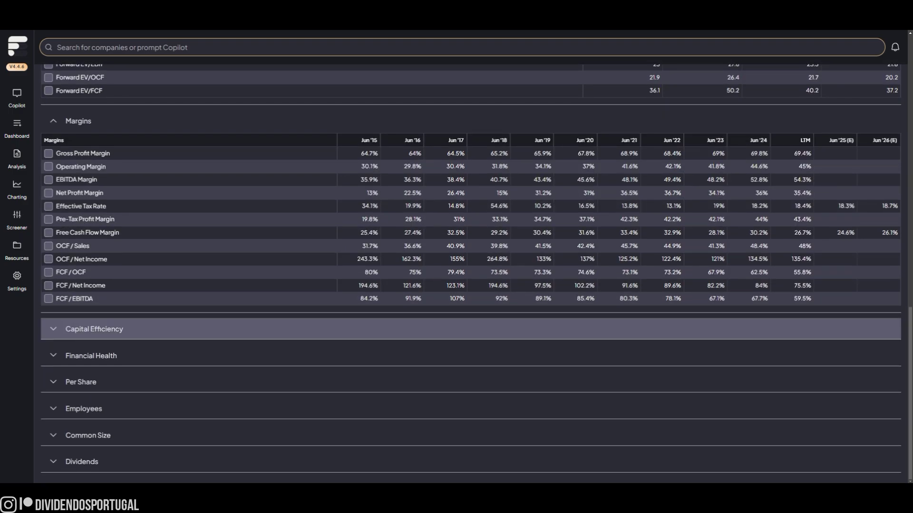
Step: Expand the Capital Efficiency and Financial Health ratio sections and review their figures
{"action": "left_click", "coordinate": [95, 328]}
{"action": "scroll", "coordinate": [95, 328], "scroll_direction": "down", "scroll_amount": 5}
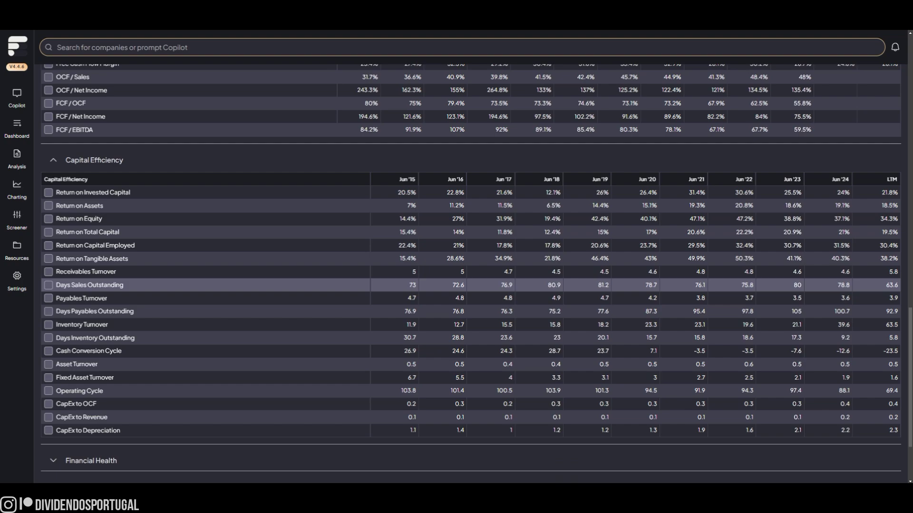
{"action": "left_click", "coordinate": [95, 356]}
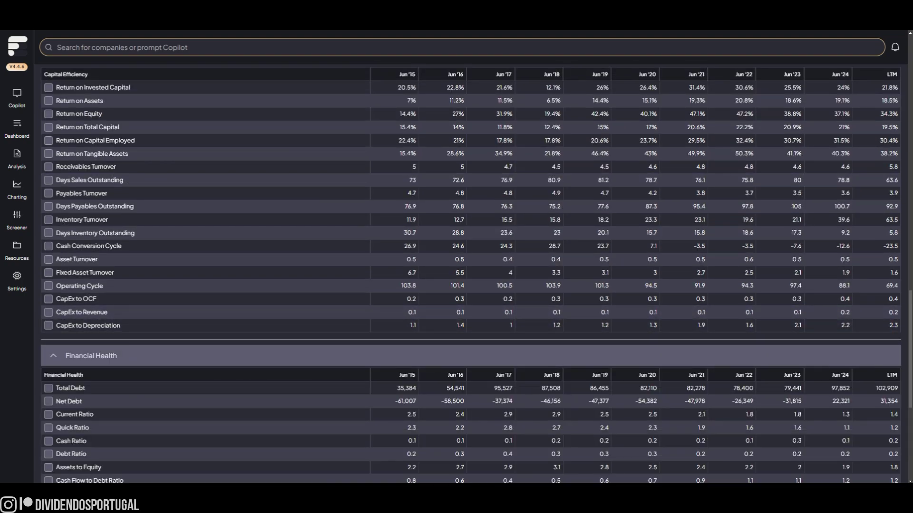
{"action": "scroll", "coordinate": [95, 342], "scroll_direction": "down", "scroll_amount": 3}
Step: Add the trailing P/E ratio to the chart and remove Total Revenues and Free Cash Flow from it
{"action": "scroll", "coordinate": [95, 343], "scroll_direction": "up", "scroll_amount": 20}
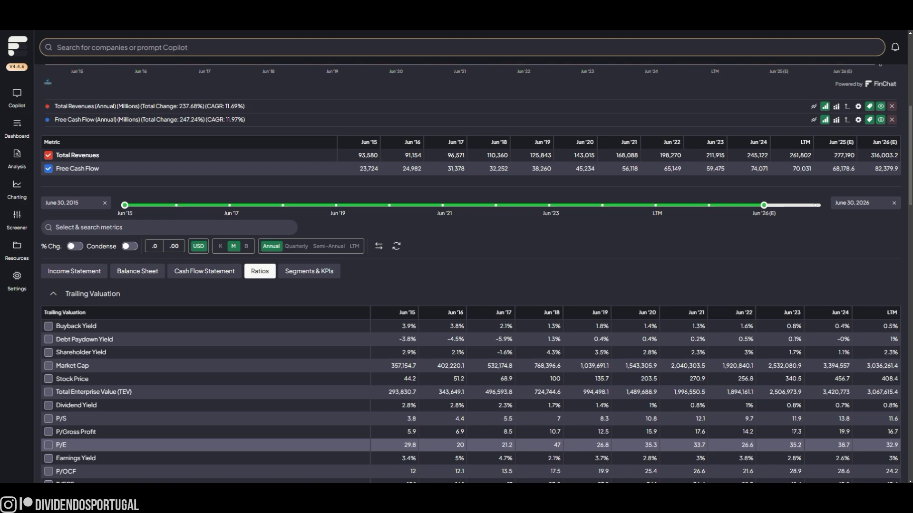
{"action": "left_click", "coordinate": [48, 445]}
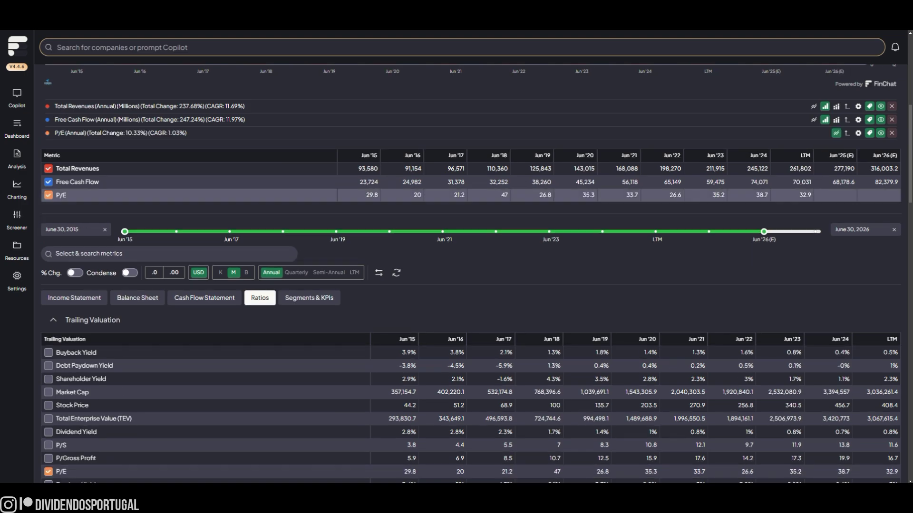
{"action": "scroll", "coordinate": [48, 445], "scroll_direction": "up", "scroll_amount": 5}
{"action": "scroll", "coordinate": [892, 343], "scroll_direction": "up", "scroll_amount": 1}
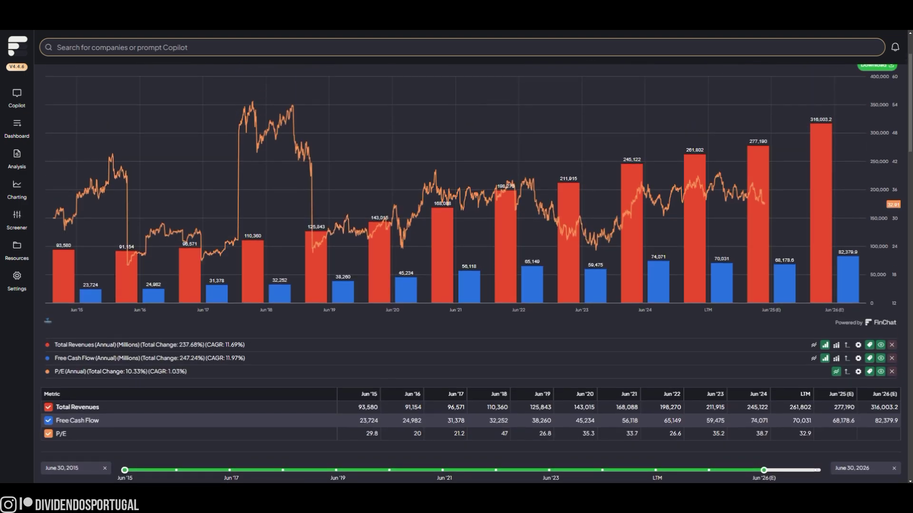
{"action": "left_click", "coordinate": [892, 345]}
{"action": "left_click", "coordinate": [892, 346]}
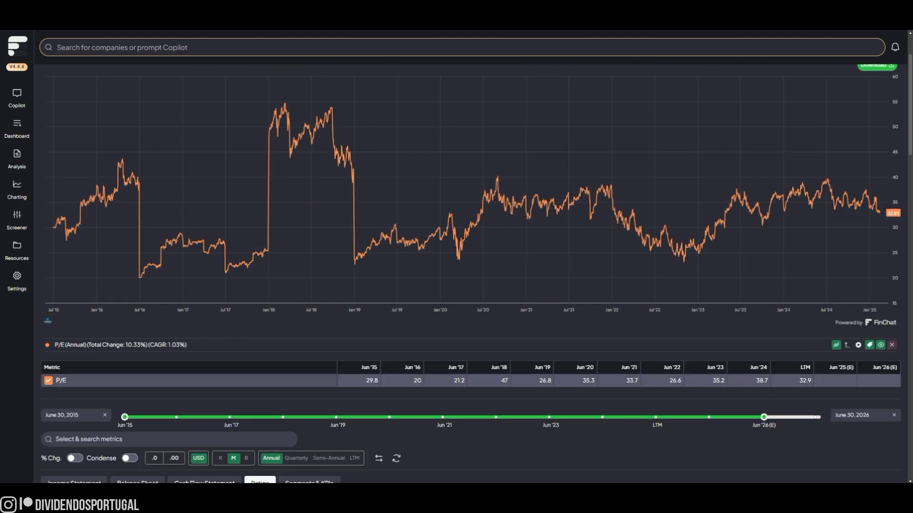
Step: Show the minimum, median and maximum lines on the P/E chart
{"action": "mouse_move", "coordinate": [836, 345]}
{"action": "left_click", "coordinate": [863, 360]}
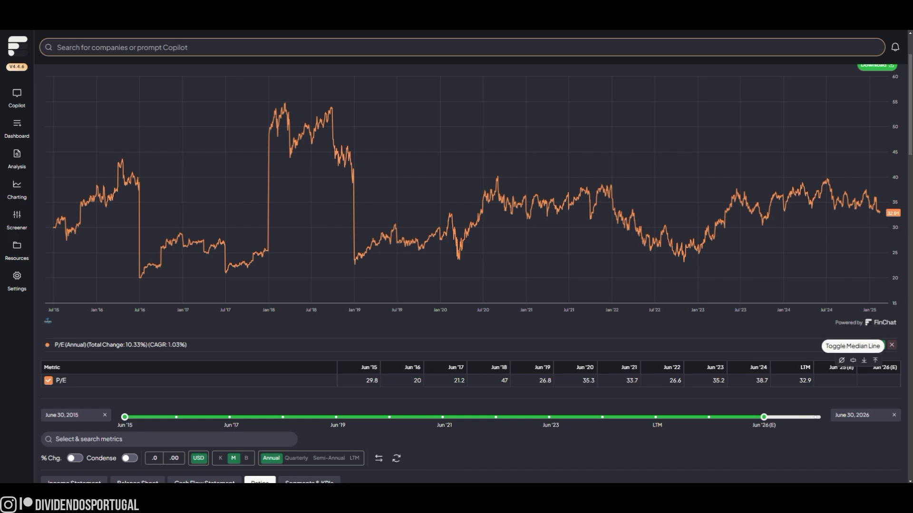
{"action": "left_click", "coordinate": [853, 360]}
{"action": "left_click", "coordinate": [874, 360]}
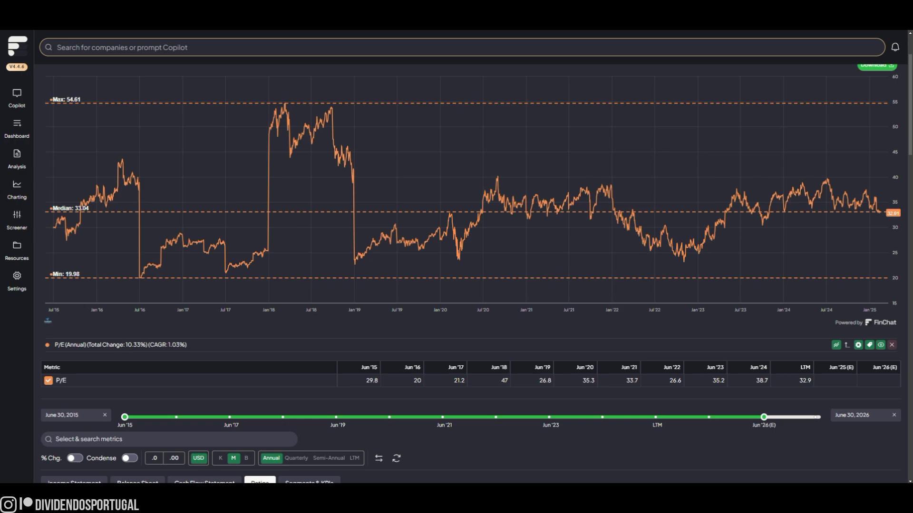
Step: Go through Microsoft's analyst estimates and its ownership data, reviewing the insiders, insider trades and top holders
{"action": "scroll", "coordinate": [470, 266], "scroll_direction": "down", "scroll_amount": 2}
{"action": "scroll", "coordinate": [471, 273], "scroll_direction": "up", "scroll_amount": 4}
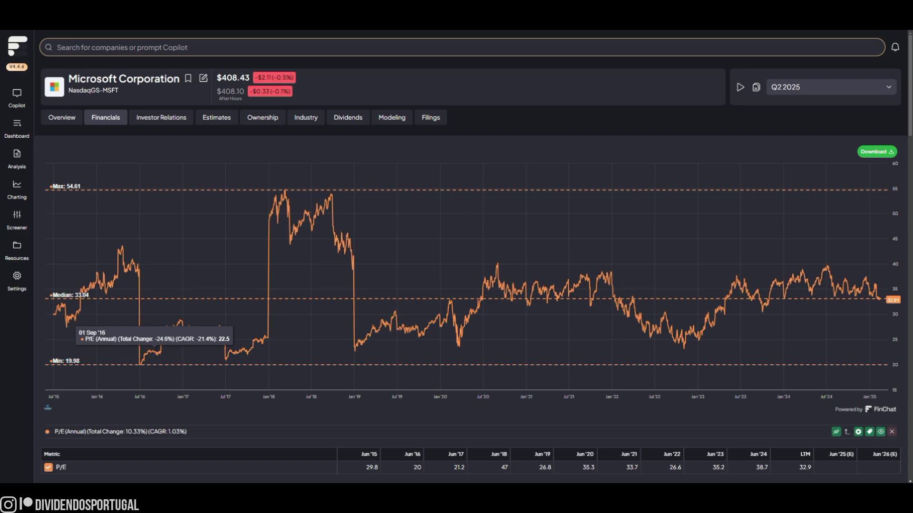
{"action": "left_click", "coordinate": [216, 117]}
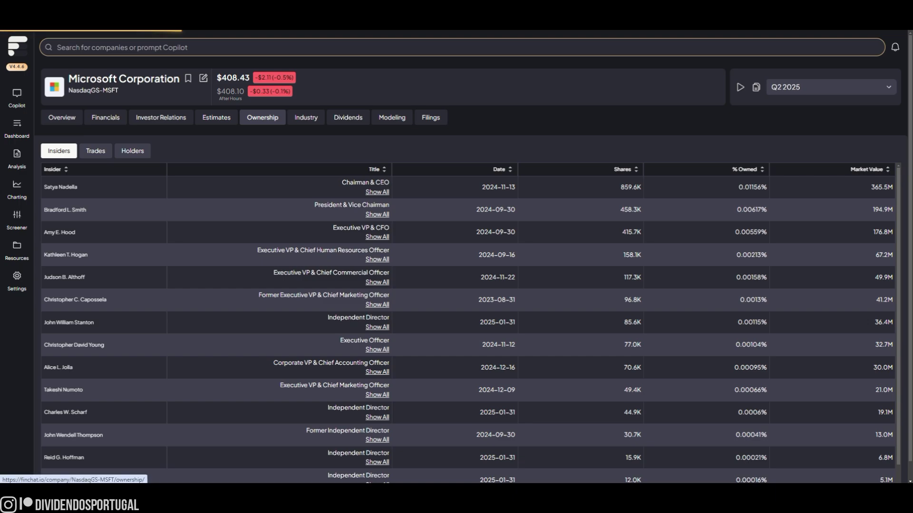
{"action": "left_click", "coordinate": [95, 151]}
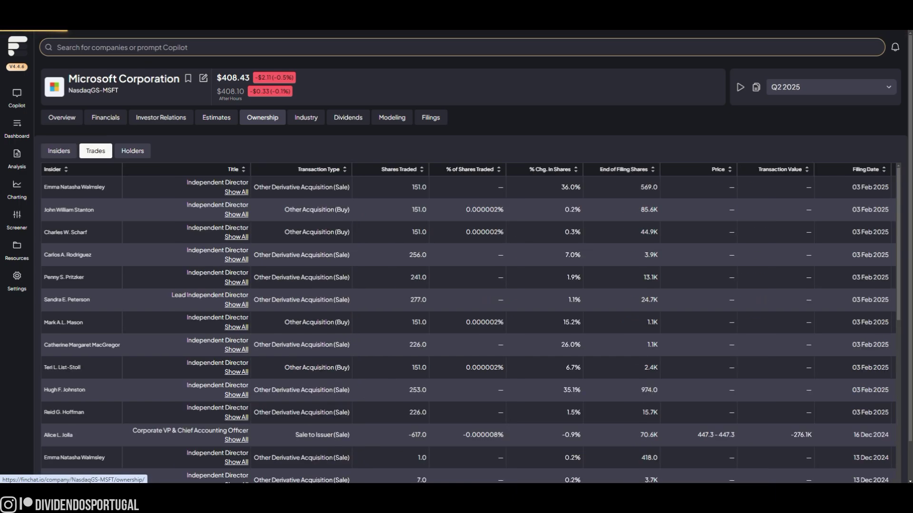
{"action": "left_click", "coordinate": [132, 150]}
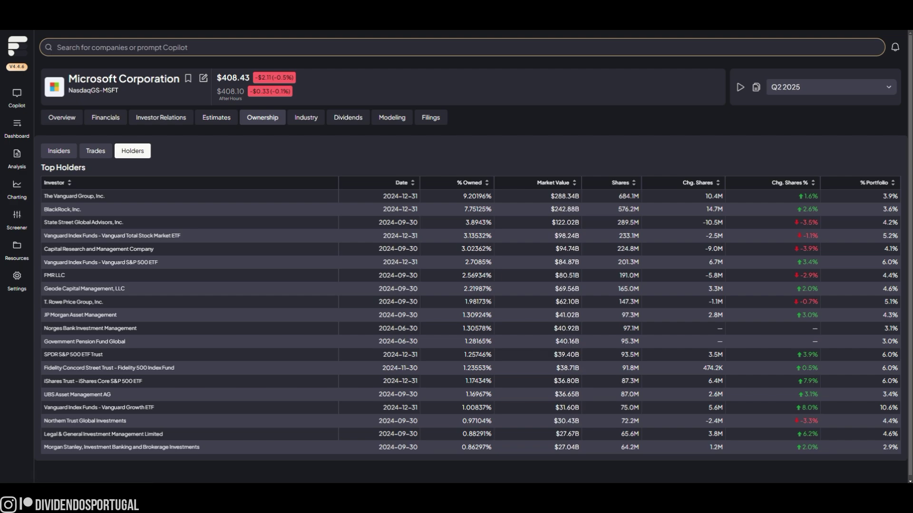
Step: Add Return on Invested Capital as a metric to Microsoft's industry comparison table
{"action": "left_click", "coordinate": [306, 118]}
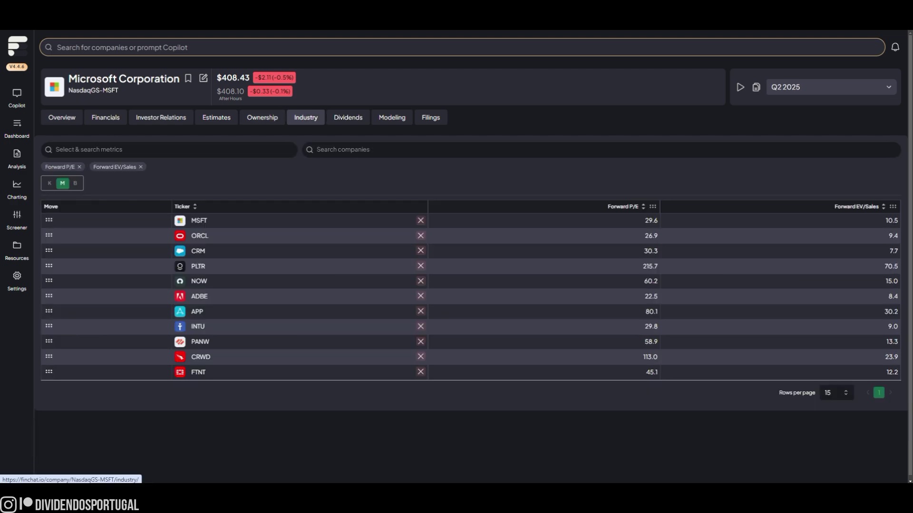
{"action": "left_click", "coordinate": [166, 149]}
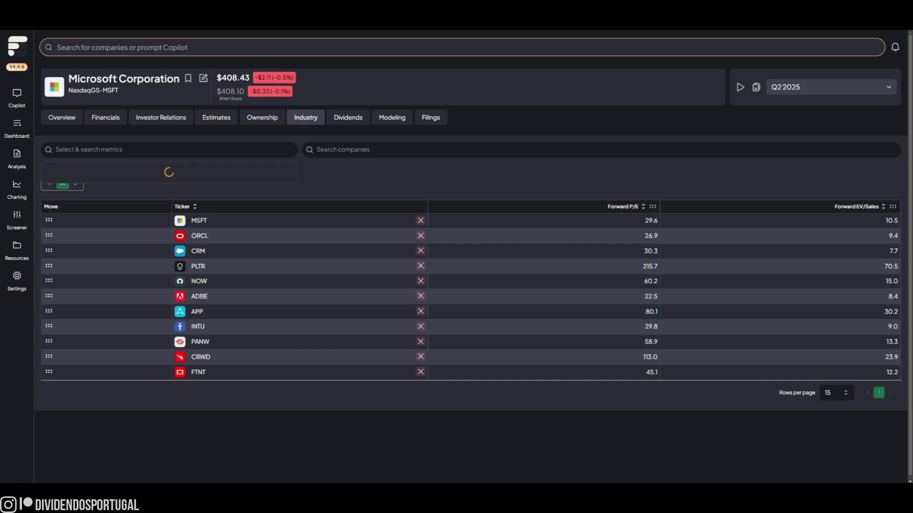
{"action": "type", "text": "roic"}
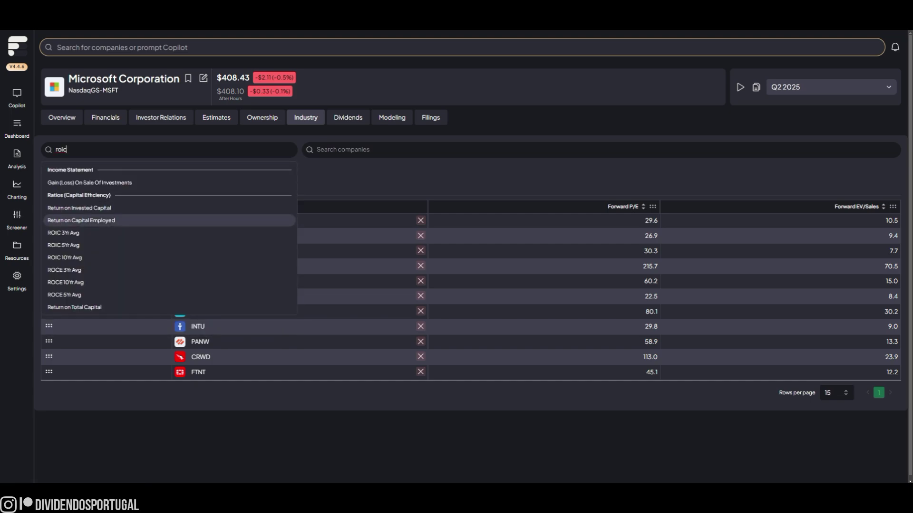
{"action": "key", "text": "Up"}
{"action": "key", "text": "Return"}
{"action": "key", "text": "Escape"}
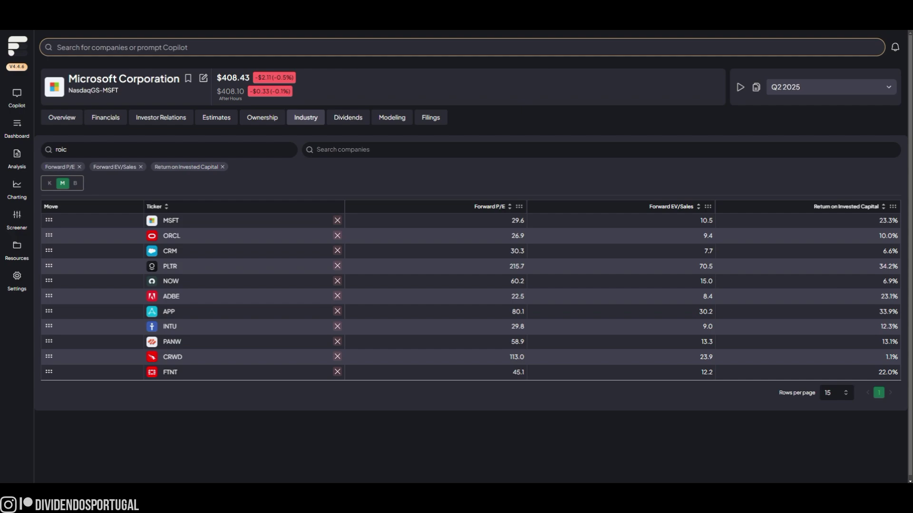
Step: Review Microsoft's dividend history chart and the table of dividend payments
{"action": "left_click", "coordinate": [348, 117]}
{"action": "scroll", "coordinate": [503, 281], "scroll_direction": "down", "scroll_amount": 1}
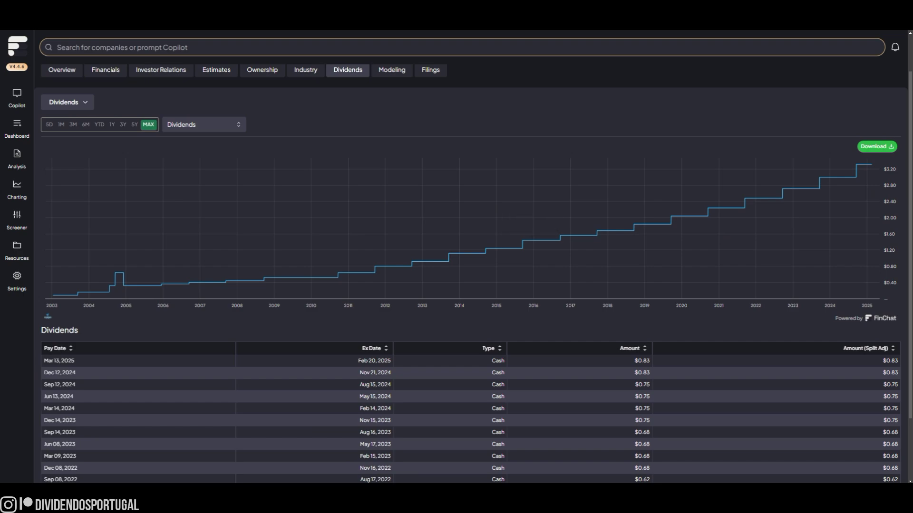
{"action": "scroll", "coordinate": [470, 271], "scroll_direction": "up", "scroll_amount": 1}
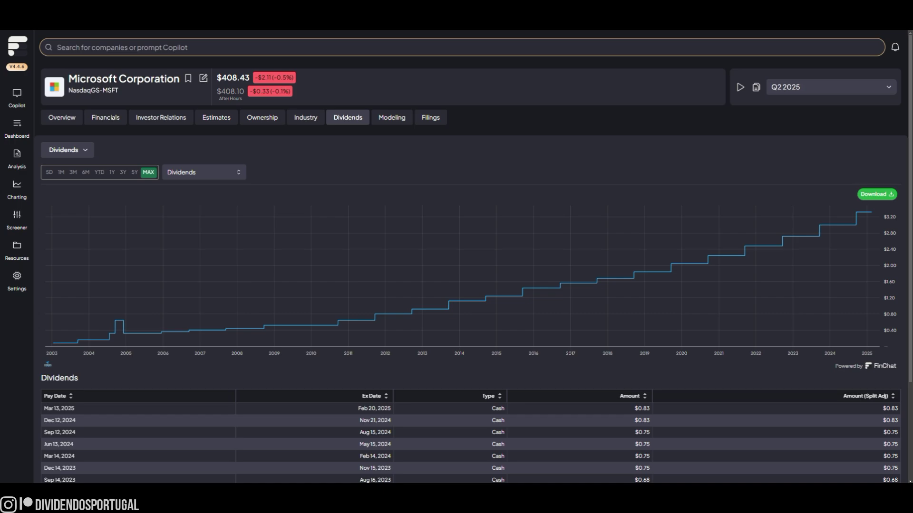
Step: Browse Microsoft's filings by category: News, Prospectuses and Registrations, Ownership, and Annual & Quarterly Reports
{"action": "left_click", "coordinate": [430, 117]}
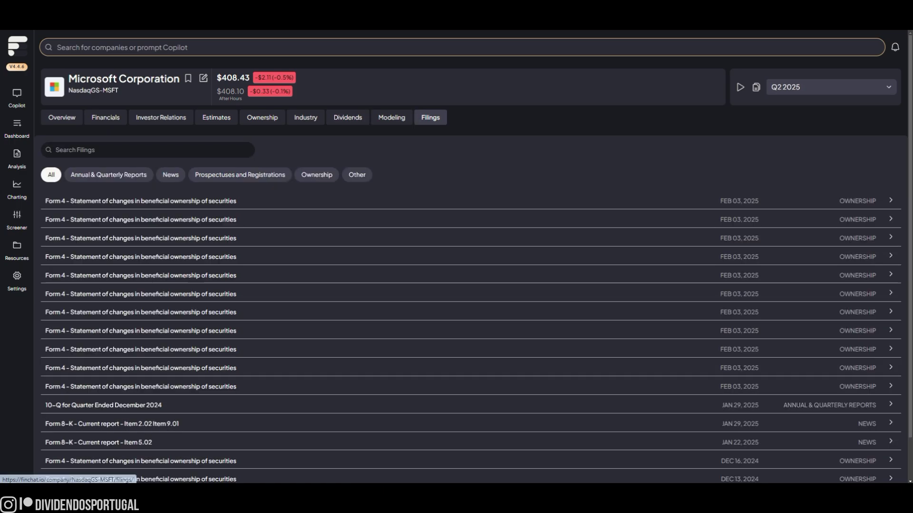
{"action": "left_click", "coordinate": [170, 174]}
{"action": "left_click", "coordinate": [239, 175]}
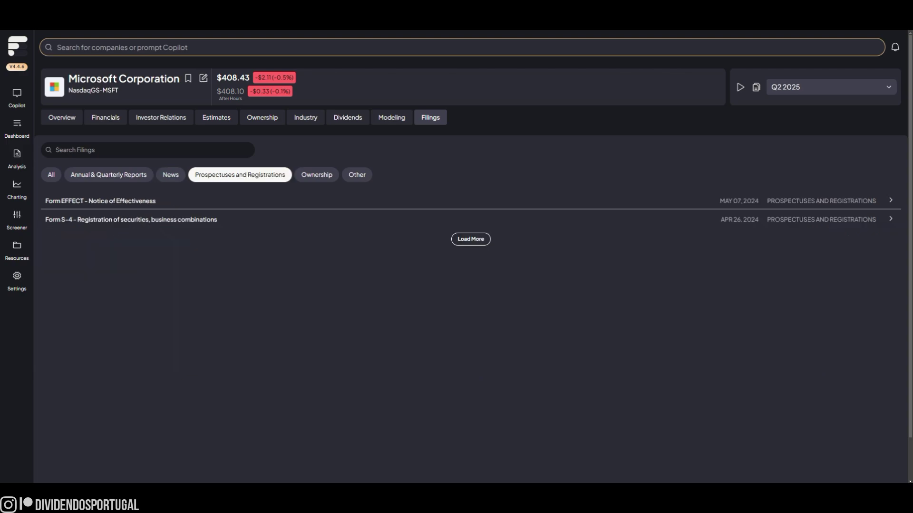
{"action": "left_click", "coordinate": [317, 175]}
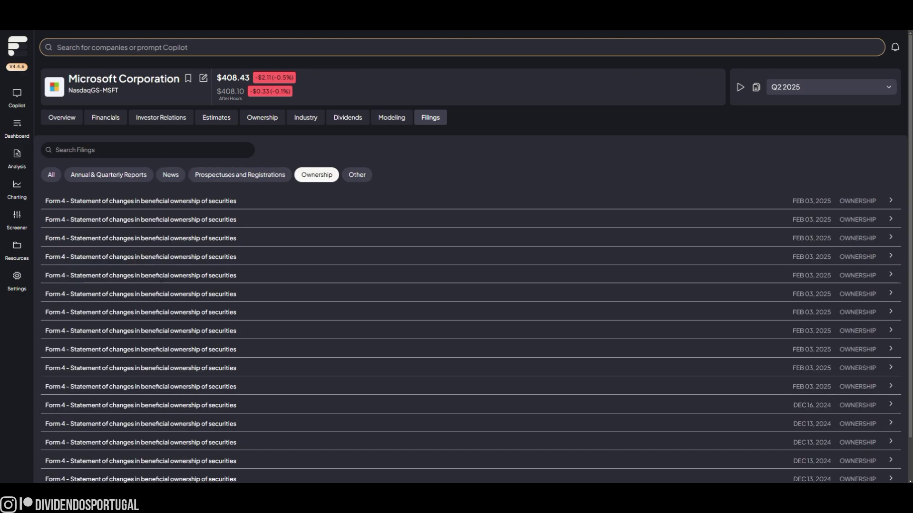
{"action": "left_click", "coordinate": [108, 175]}
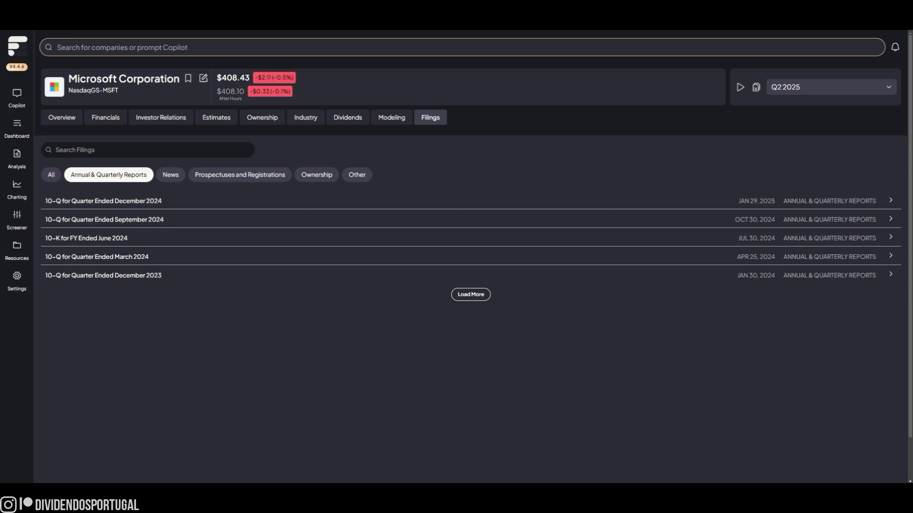
Step: Review Microsoft's discounted cash flow model, from the free cash build-up through the cost of capital to the terminal value section
{"action": "left_click", "coordinate": [392, 117]}
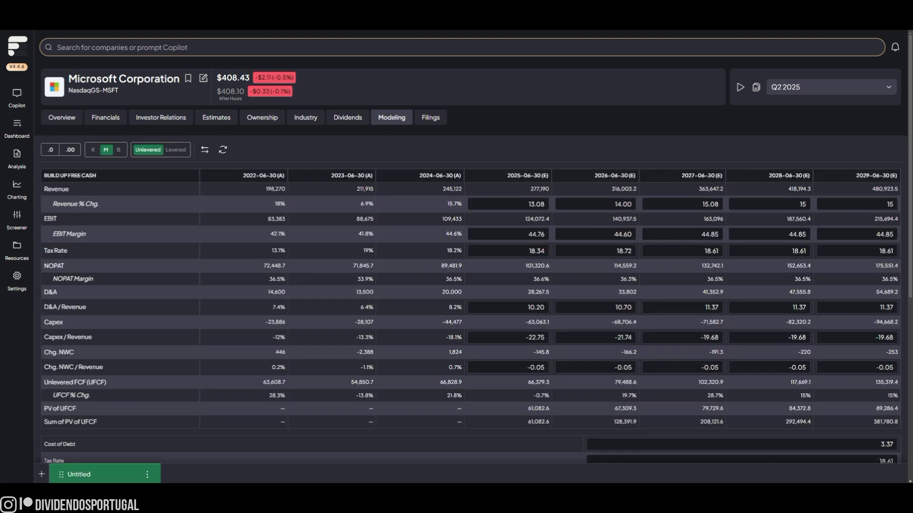
{"action": "scroll", "coordinate": [470, 247], "scroll_direction": "down", "scroll_amount": 1}
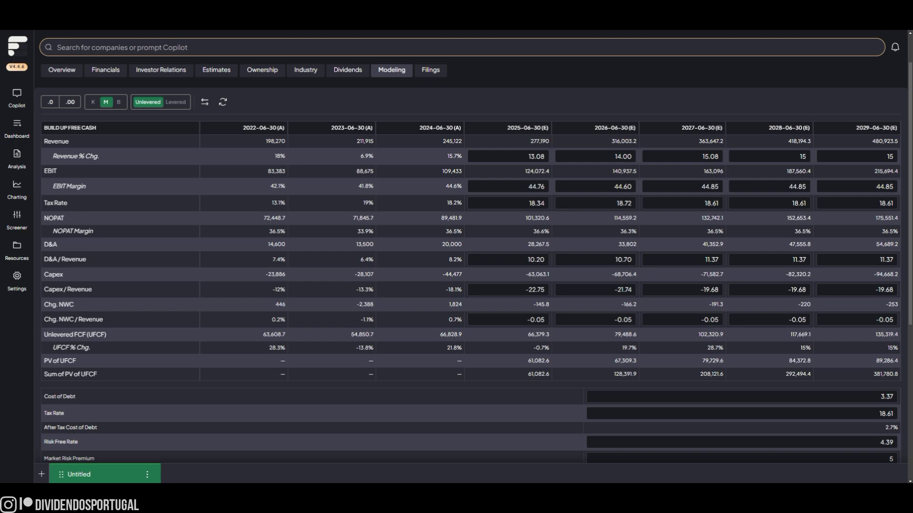
{"action": "scroll", "coordinate": [471, 247], "scroll_direction": "down", "scroll_amount": 1}
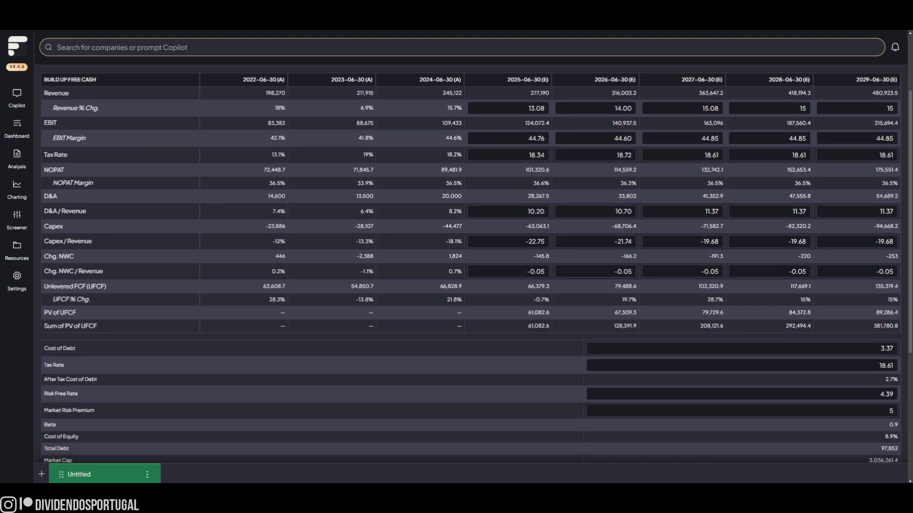
{"action": "scroll", "coordinate": [470, 247], "scroll_direction": "down", "scroll_amount": 1}
{"action": "scroll", "coordinate": [471, 247], "scroll_direction": "down", "scroll_amount": 4}
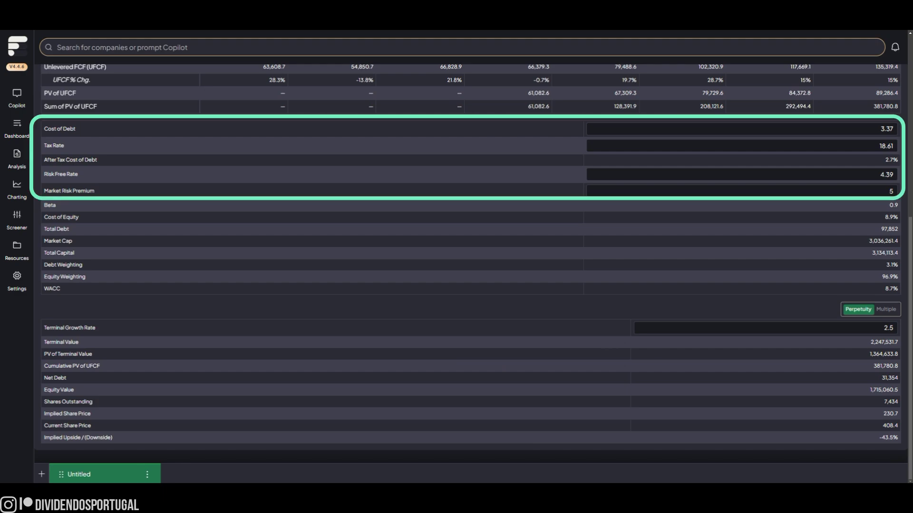
Step: Switch the model's terminal value method to Multiple and check the options available for the Untitled model
{"action": "left_click", "coordinate": [886, 309]}
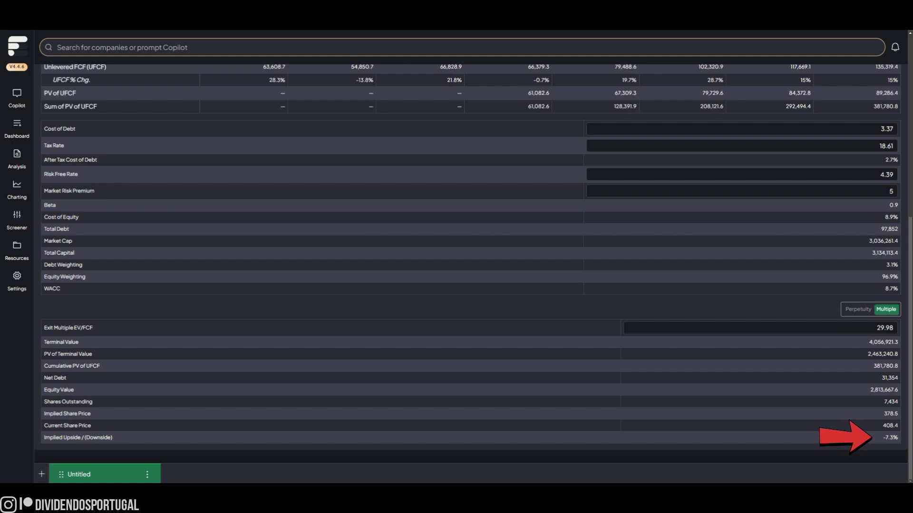
{"action": "left_click", "coordinate": [147, 475]}
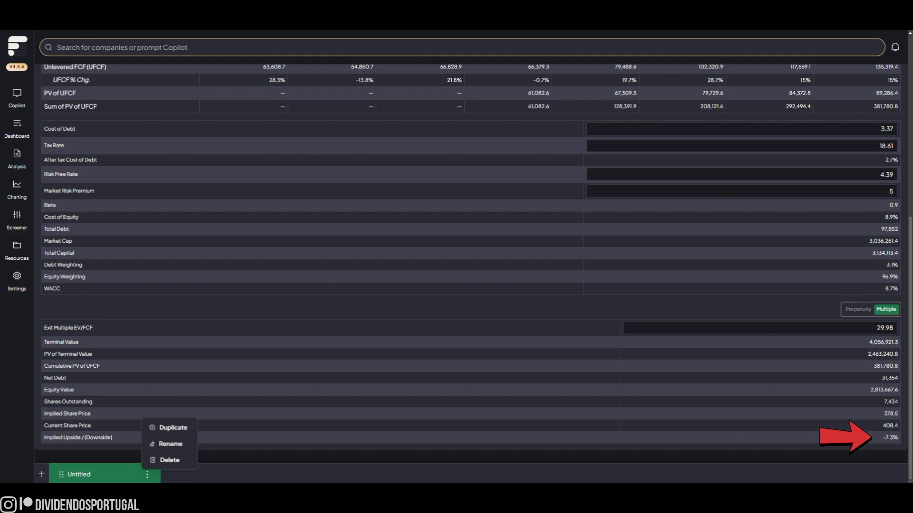
{"action": "scroll", "coordinate": [471, 262], "scroll_direction": "up", "scroll_amount": 5}
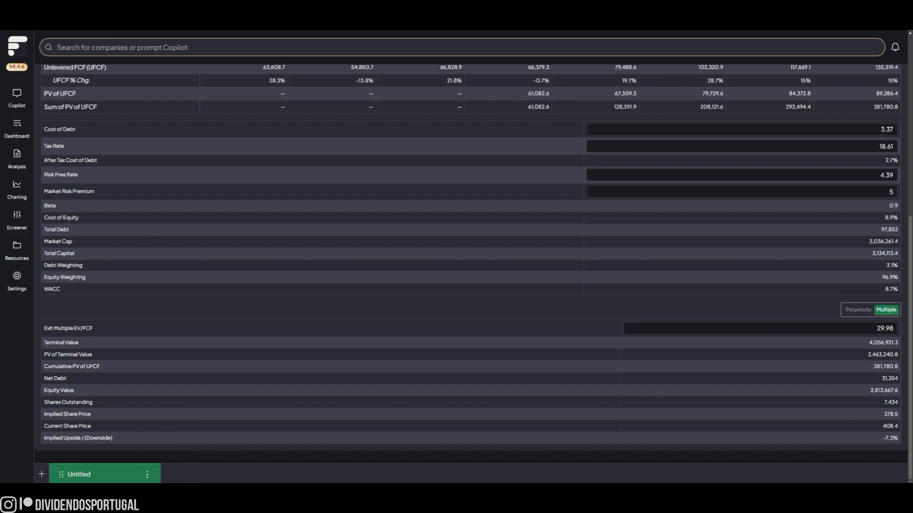
{"action": "scroll", "coordinate": [470, 262], "scroll_direction": "up", "scroll_amount": 2}
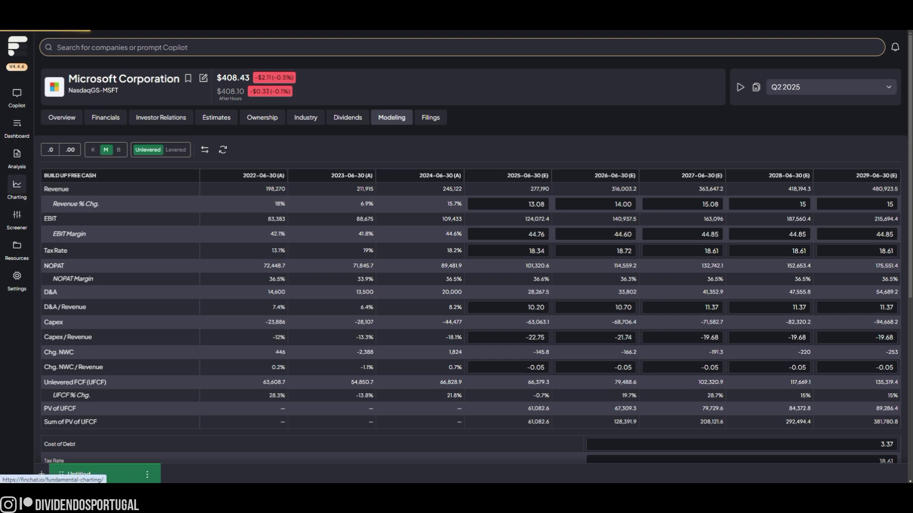
Step: Open the fundamental charting page and examine the Operating Margin comparison of Celsius Holdings and Monster Beverage
{"action": "left_click", "coordinate": [17, 187]}
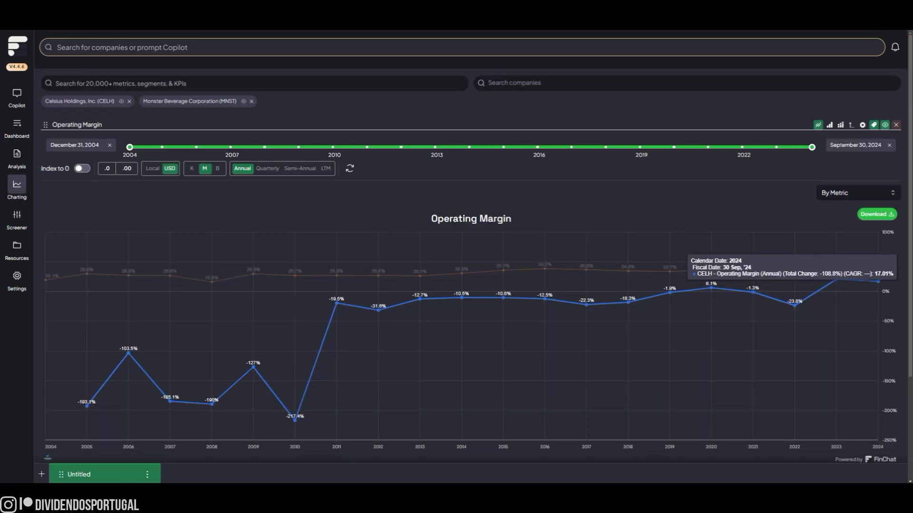
{"action": "scroll", "coordinate": [470, 247], "scroll_direction": "down", "scroll_amount": 1}
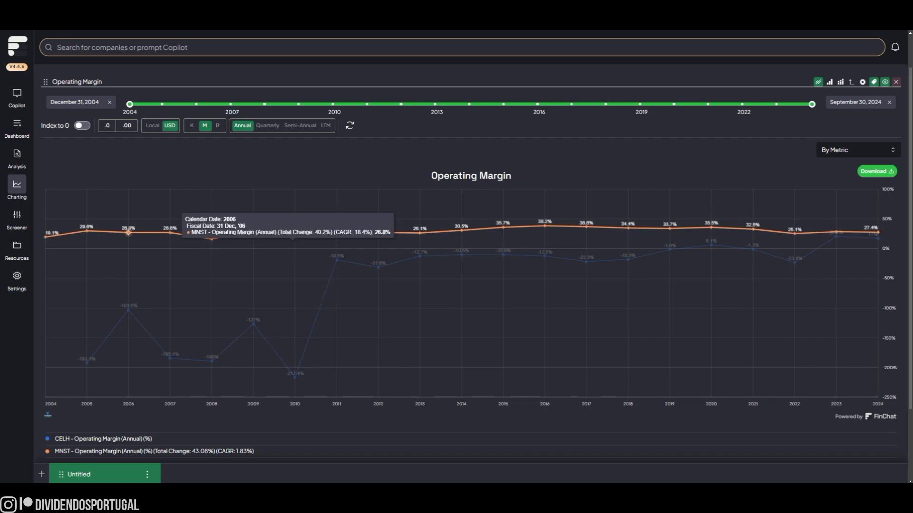
Step: Explore the resources and review the SPDR S&P 500 ETF Trust's market value breakdown, growth chart and top 20 holdings
{"action": "mouse_move", "coordinate": [17, 249]}
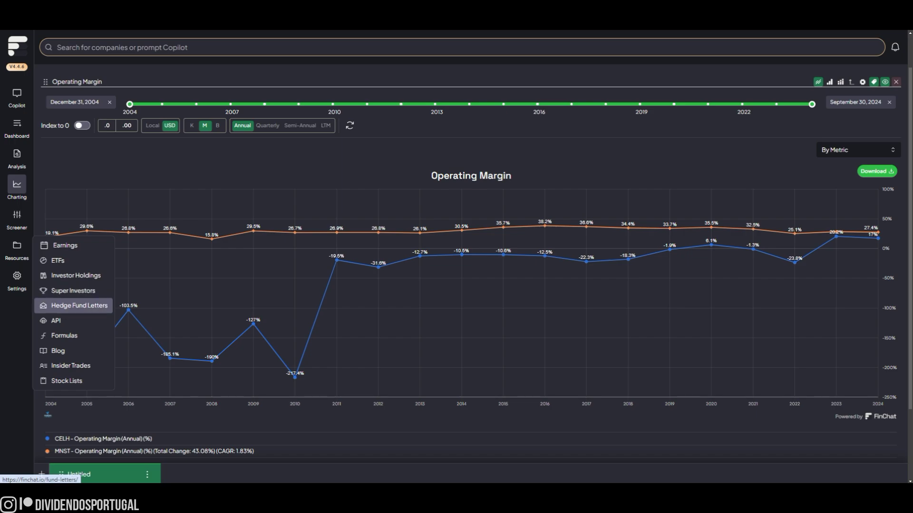
{"action": "left_click", "coordinate": [65, 245]}
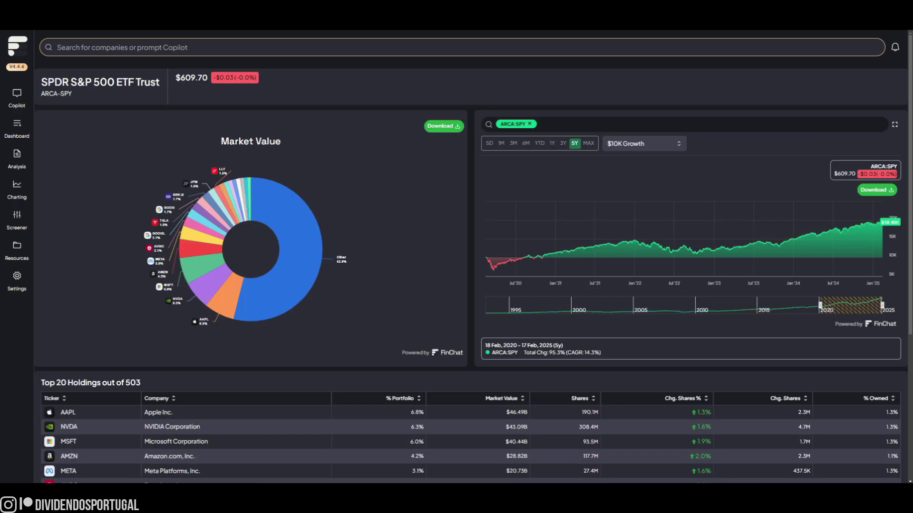
{"action": "scroll", "coordinate": [470, 259], "scroll_direction": "down", "scroll_amount": 1}
{"action": "scroll", "coordinate": [162, 260], "scroll_direction": "down", "scroll_amount": 2}
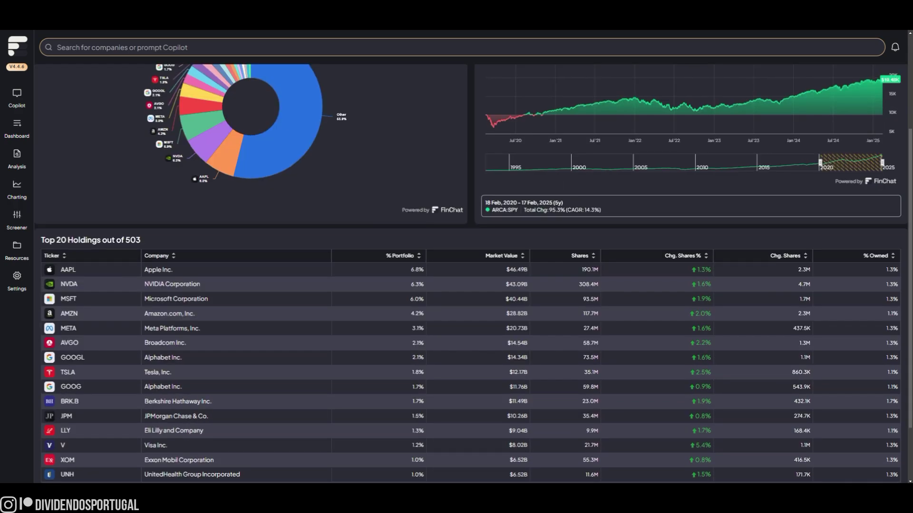
{"action": "scroll", "coordinate": [162, 260], "scroll_direction": "up", "scroll_amount": 3}
Step: Open Warren Buffett's Berkshire Hathaway portfolio from the super investors and display its ownership history for Wells Fargo & Co New (WFC)
{"action": "mouse_move", "coordinate": [16, 247]}
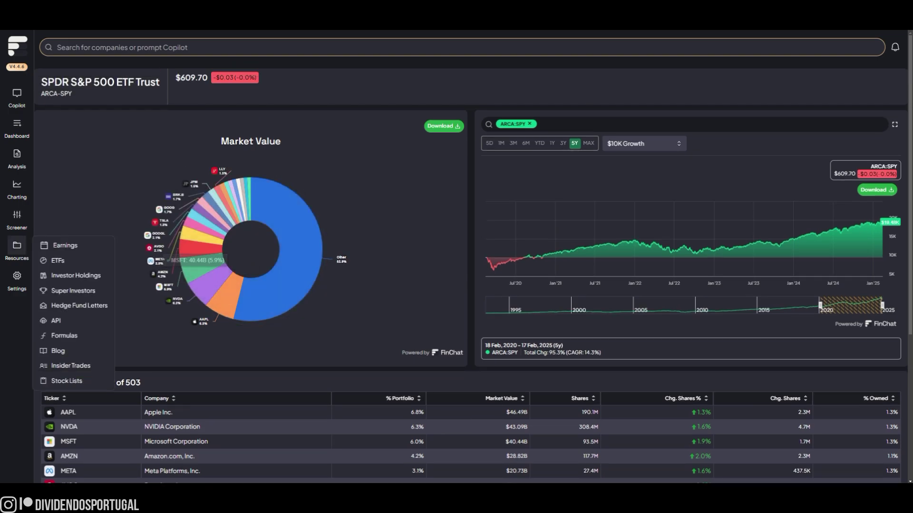
{"action": "left_click", "coordinate": [72, 273]}
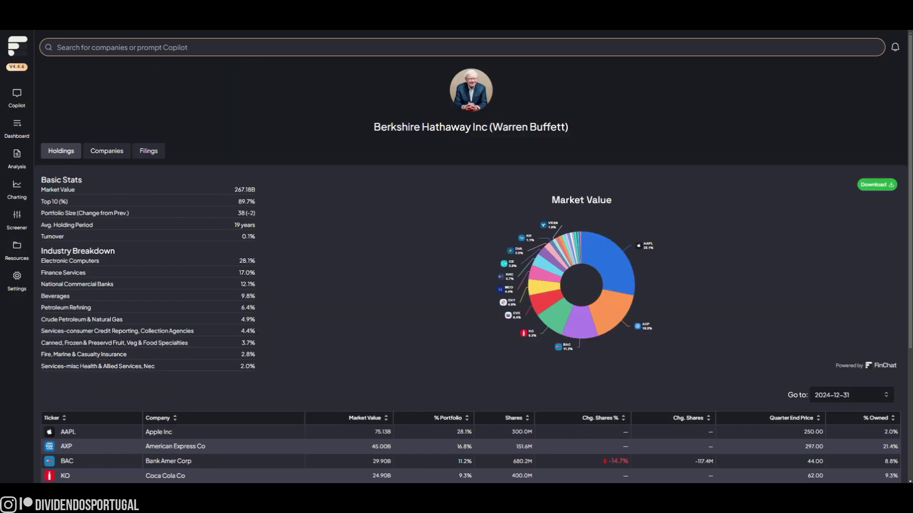
{"action": "left_click", "coordinate": [107, 151]}
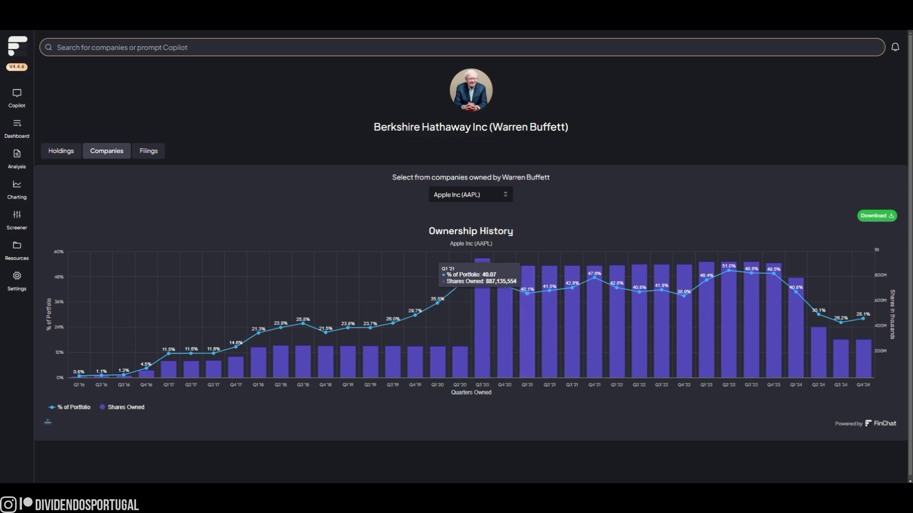
{"action": "left_click", "coordinate": [470, 195]}
{"action": "key", "text": "Down"}
{"action": "key", "text": "Down"}
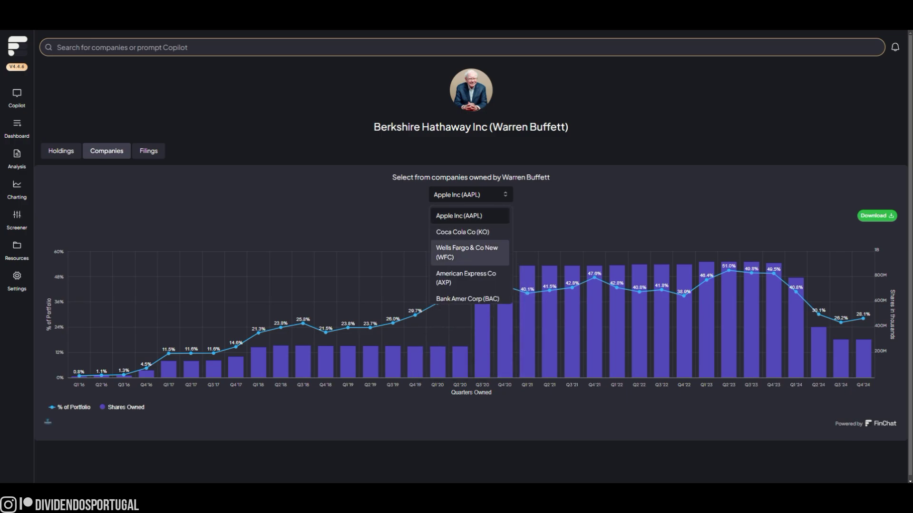
{"action": "key", "text": "Return"}
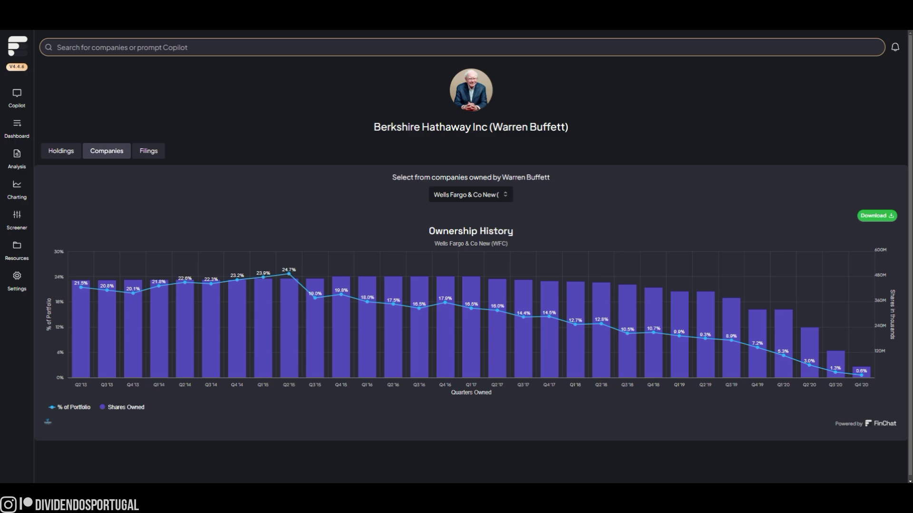
Step: Return to the Super Investors overview and browse the investor cards
{"action": "key", "text": "alt+Left"}
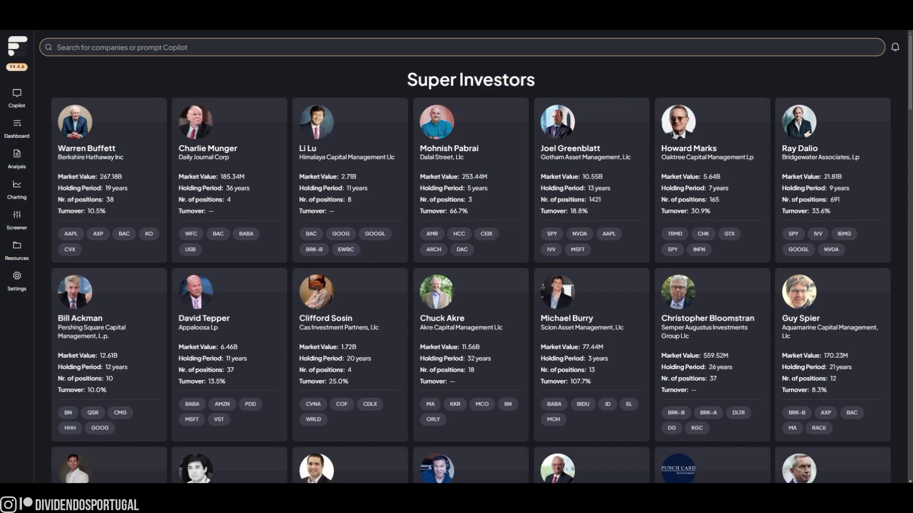
{"action": "scroll", "coordinate": [470, 266], "scroll_direction": "down", "scroll_amount": 8}
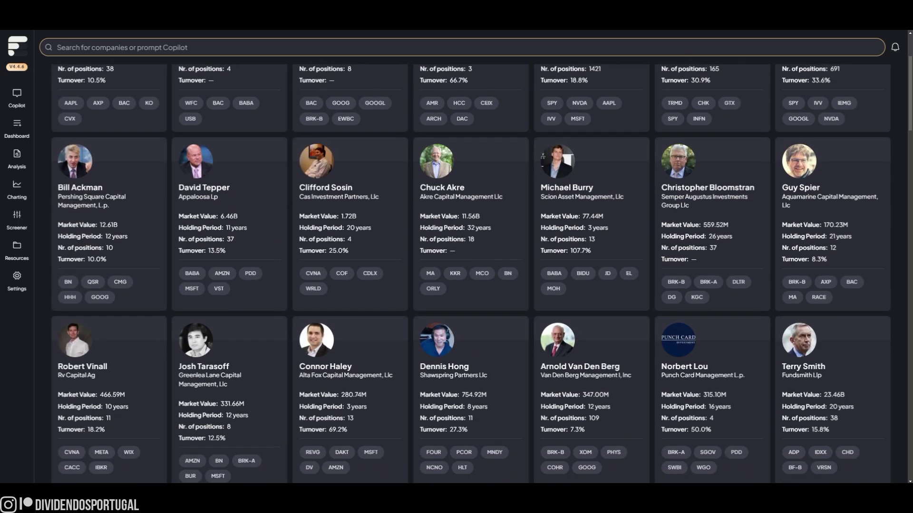
{"action": "scroll", "coordinate": [470, 273], "scroll_direction": "down", "scroll_amount": 8}
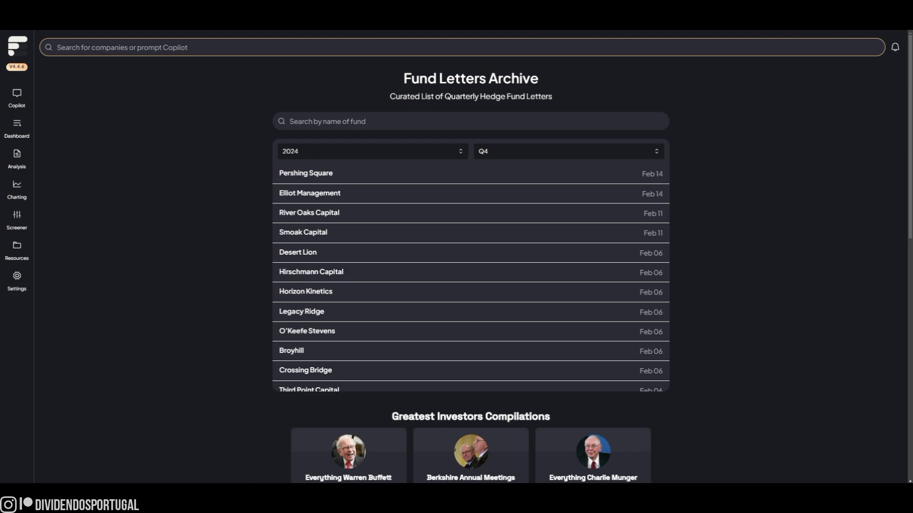
Step: Browse the Q4 2024 hedge fund letters and open the Third Point Capital letter
{"action": "scroll", "coordinate": [471, 305], "scroll_direction": "down", "scroll_amount": 2}
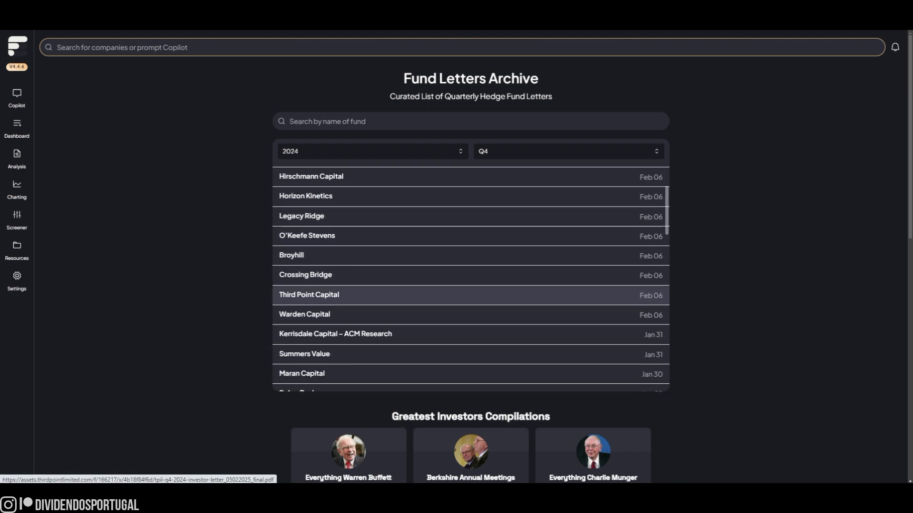
{"action": "left_click", "coordinate": [332, 295]}
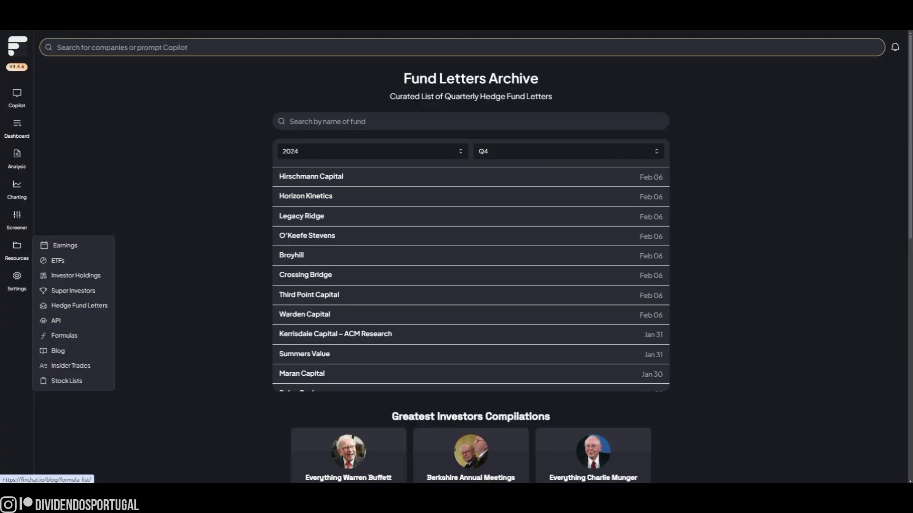
Step: Open the Complete Formula List from the resources and read through the ratio and metric definitions
{"action": "left_click", "coordinate": [62, 334]}
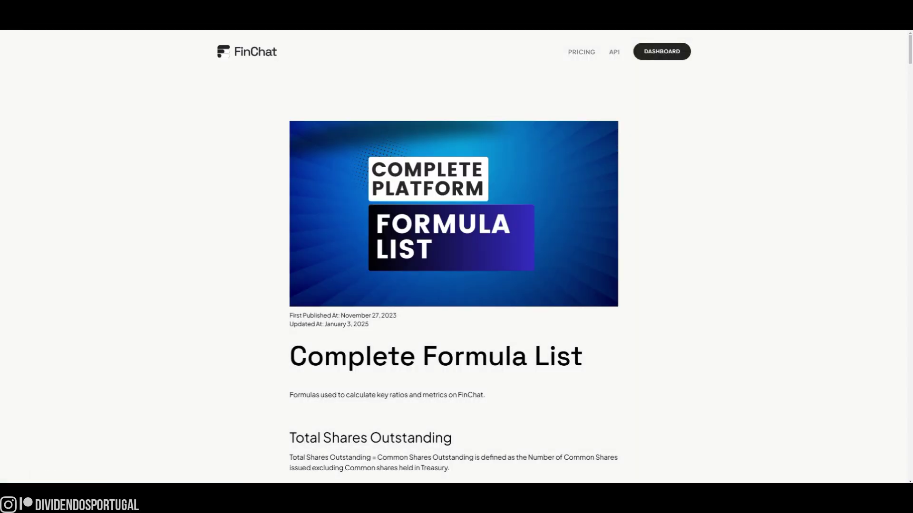
{"action": "scroll", "coordinate": [454, 257], "scroll_direction": "down", "scroll_amount": 10}
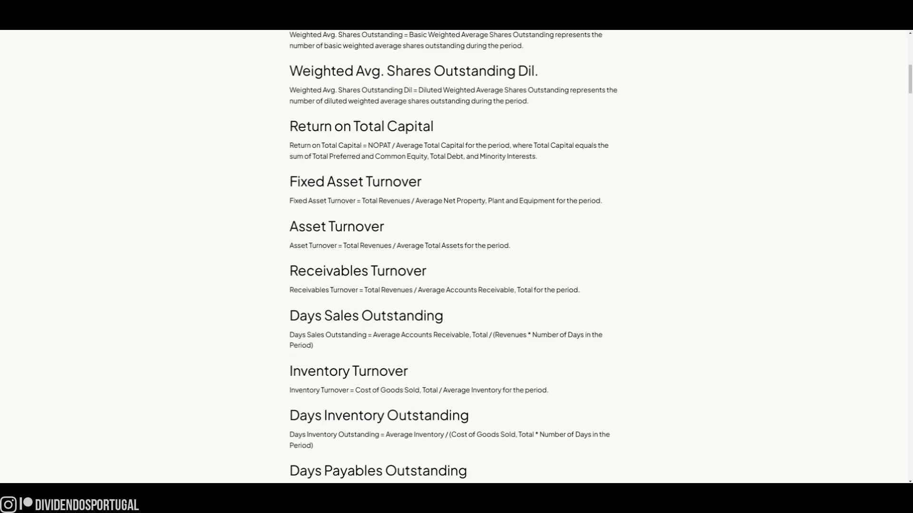
{"action": "scroll", "coordinate": [454, 257], "scroll_direction": "down", "scroll_amount": 10}
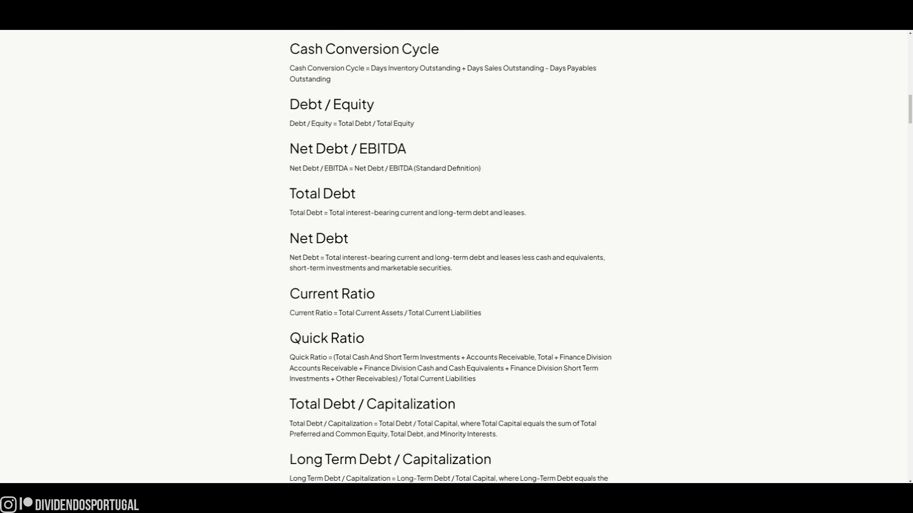
{"action": "scroll", "coordinate": [454, 257], "scroll_direction": "down", "scroll_amount": 11}
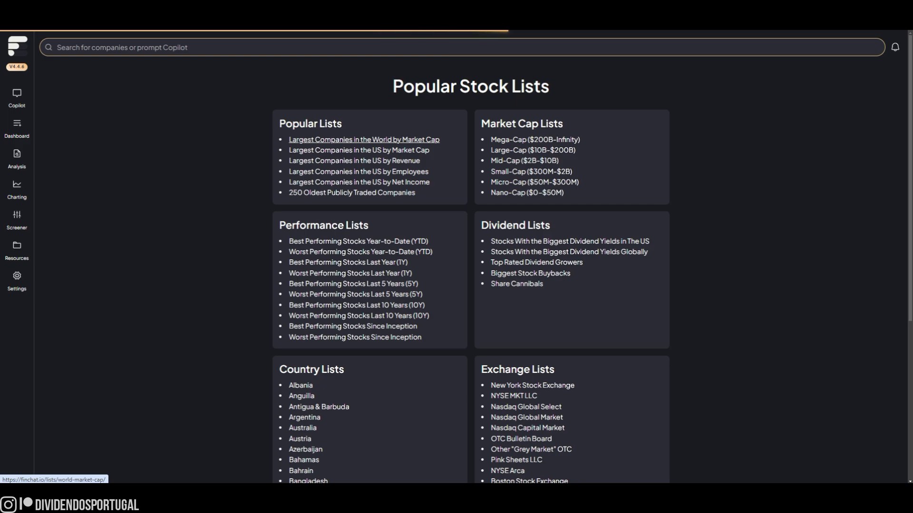
Step: Open the Largest Companies in the World by Market Cap list from the popular stock lists
{"action": "left_click", "coordinate": [363, 139]}
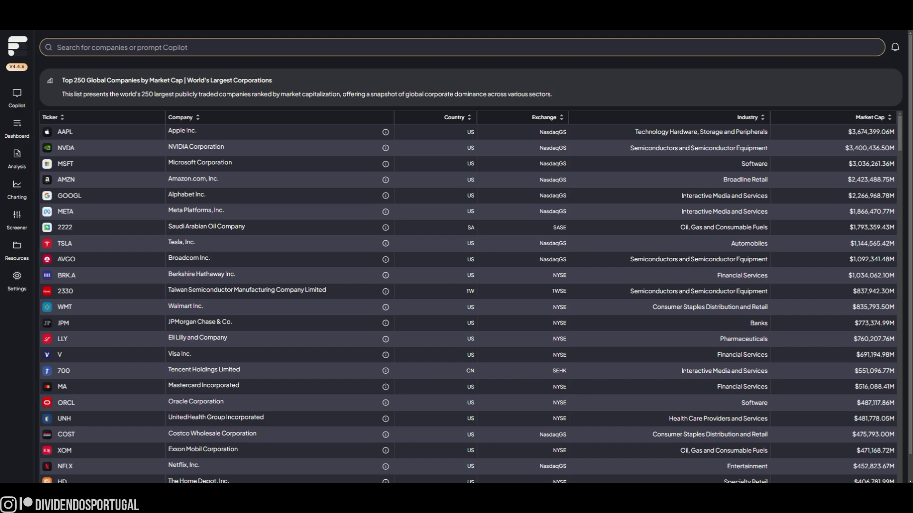
{"action": "left_click", "coordinate": [17, 280]}
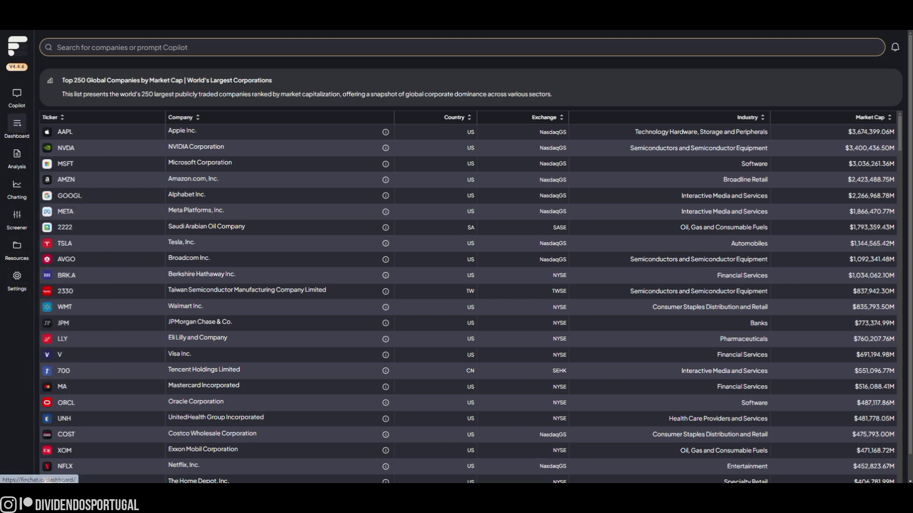
{"action": "left_click", "coordinate": [17, 157]}
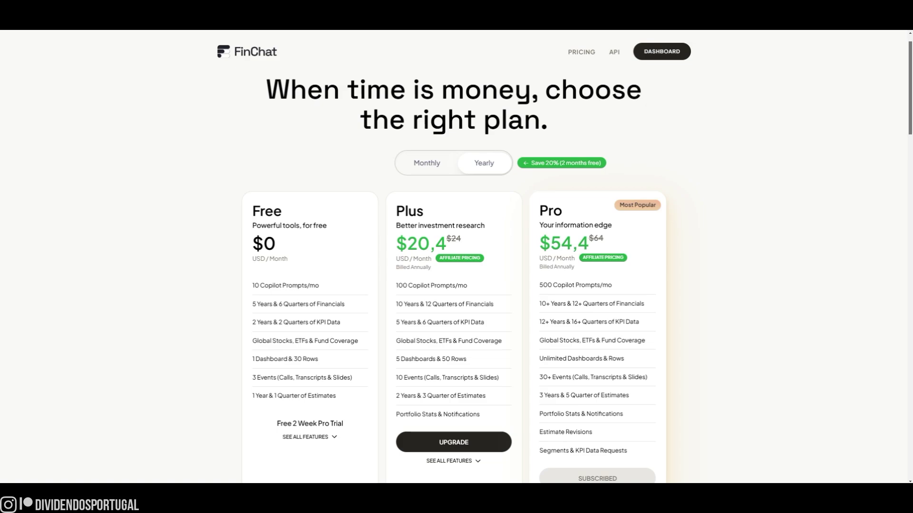
Step: Review the yearly Free, Plus and Pro pricing plans and their feature comparison table
{"action": "scroll", "coordinate": [456, 256], "scroll_direction": "down", "scroll_amount": 15}
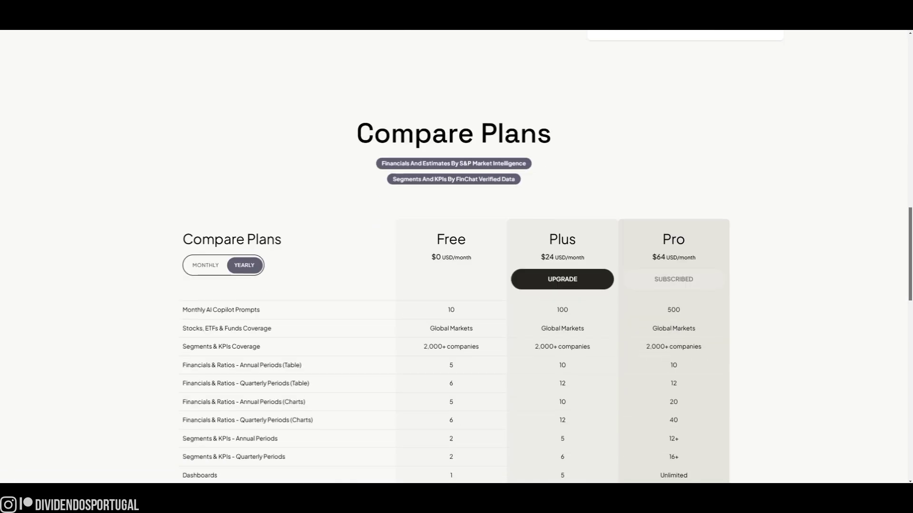
{"action": "scroll", "coordinate": [456, 256], "scroll_direction": "down", "scroll_amount": 1}
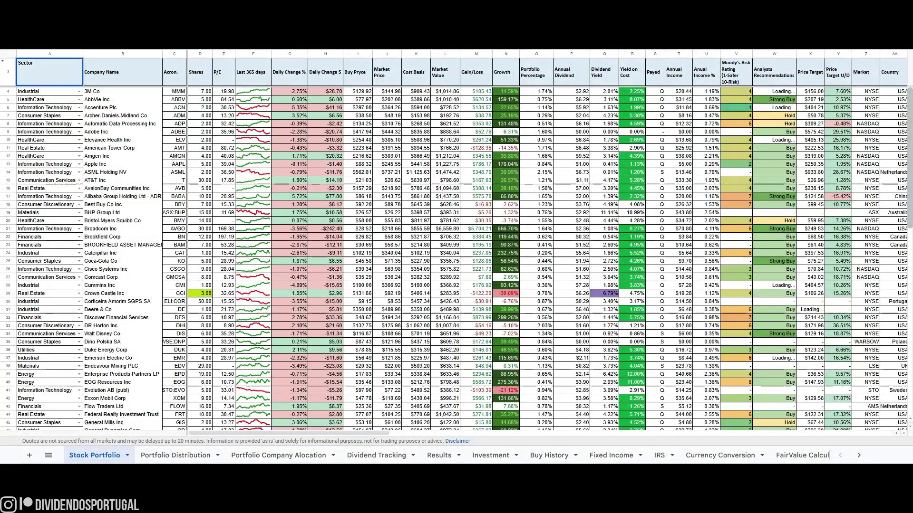
Step: Review the Stock Portfolio sheet in Google Sheets down to its total rows and open the Results sheet with the dividend charts
{"action": "scroll", "coordinate": [456, 259], "scroll_direction": "down", "scroll_amount": 10}
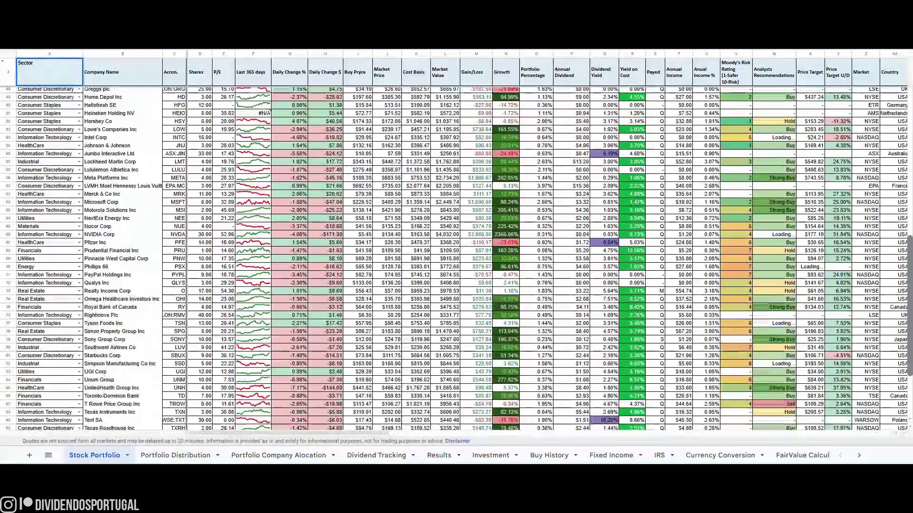
{"action": "scroll", "coordinate": [456, 259], "scroll_direction": "down", "scroll_amount": 4}
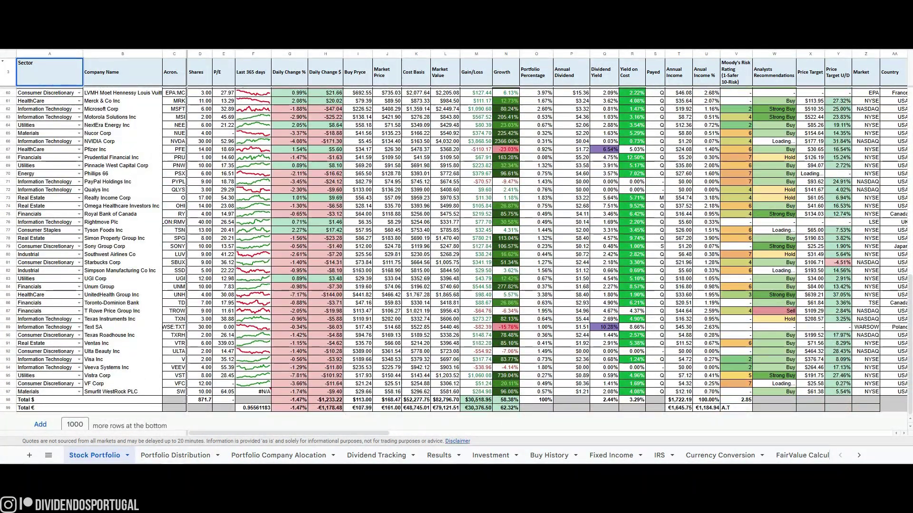
{"action": "left_click", "coordinate": [439, 455]}
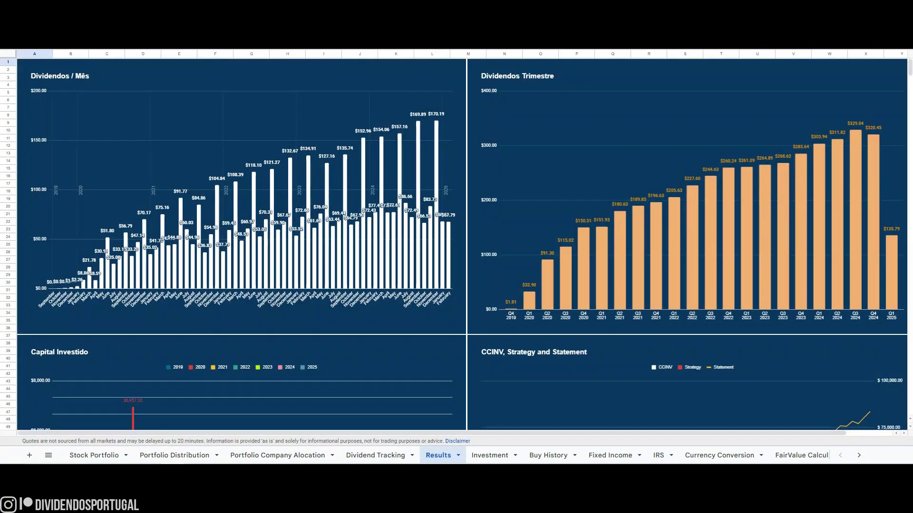